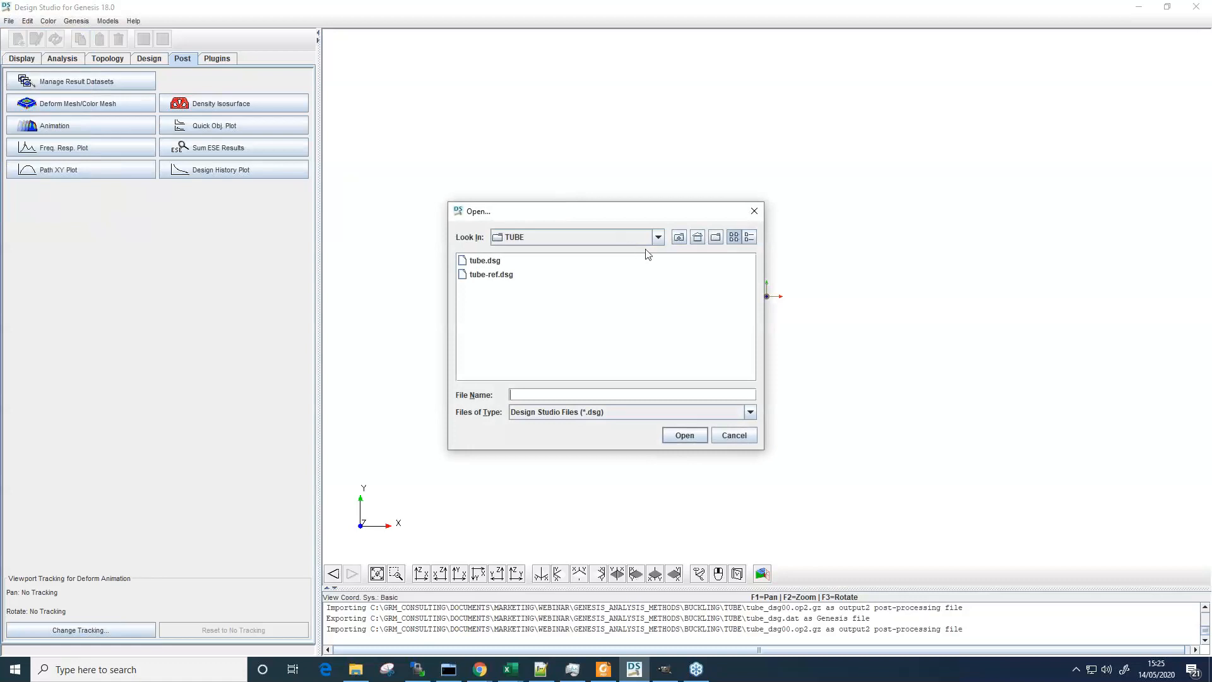
- Open the floor.dsg model from the FLOOR folder inside the MODAL analysis folder
click(679, 239)
click(680, 238)
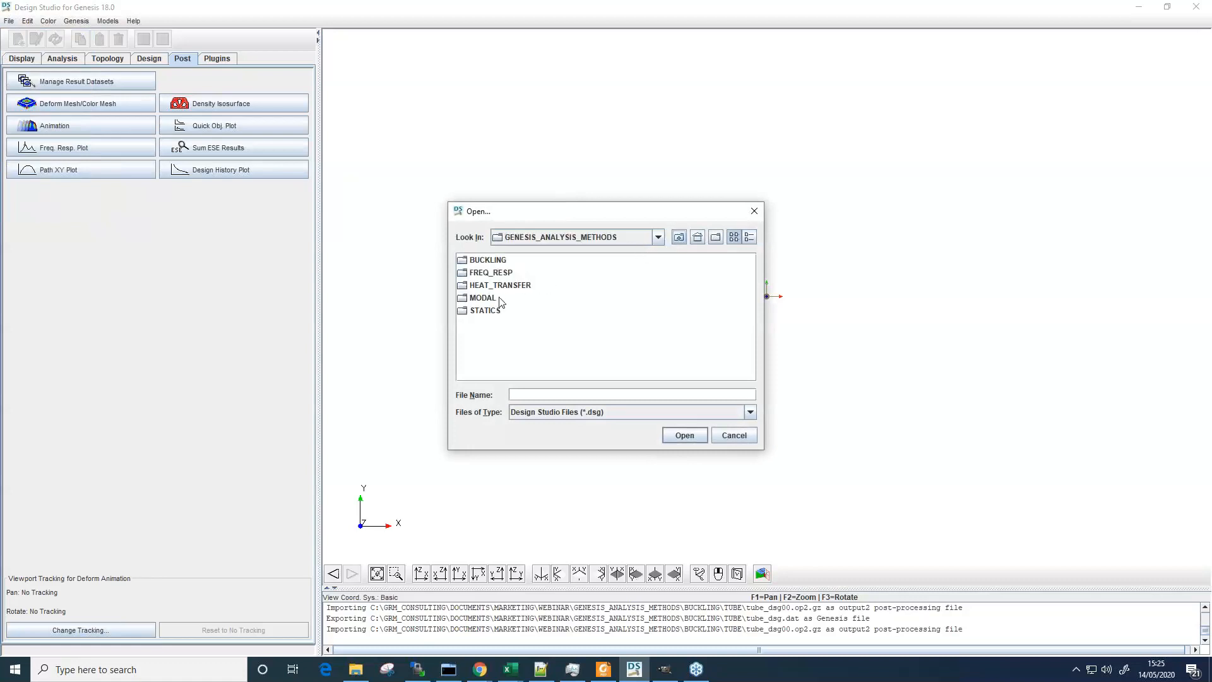
double_click(487, 302)
double_click(485, 262)
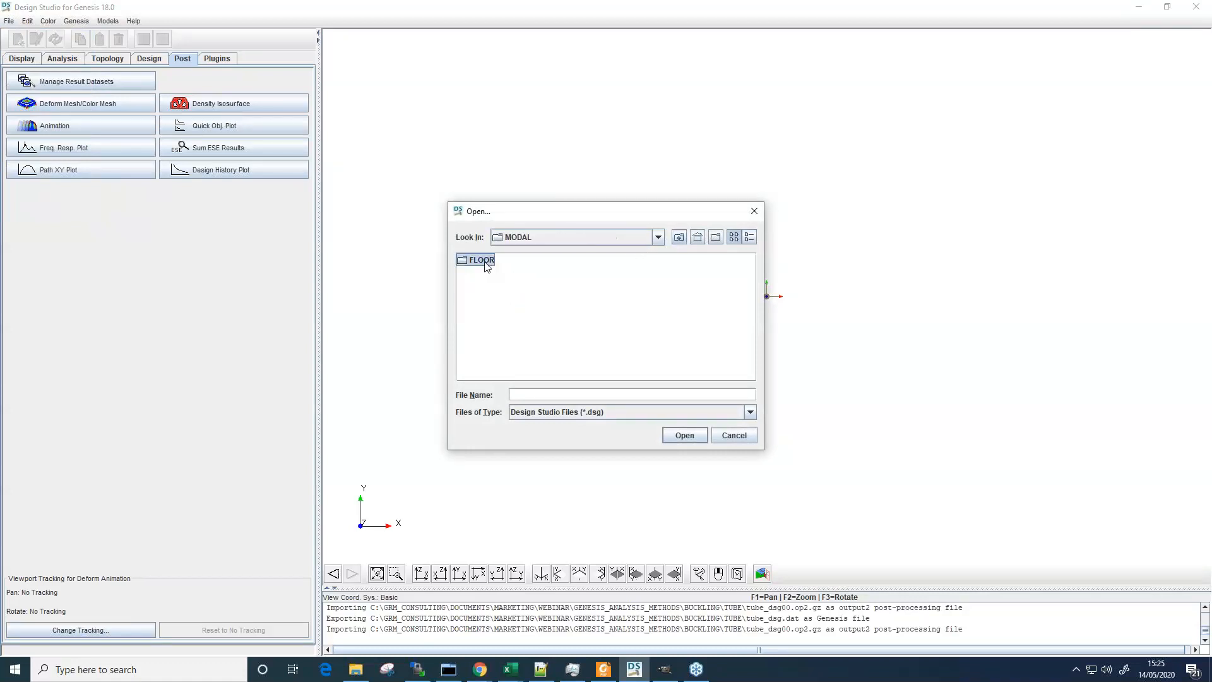
double_click(483, 261)
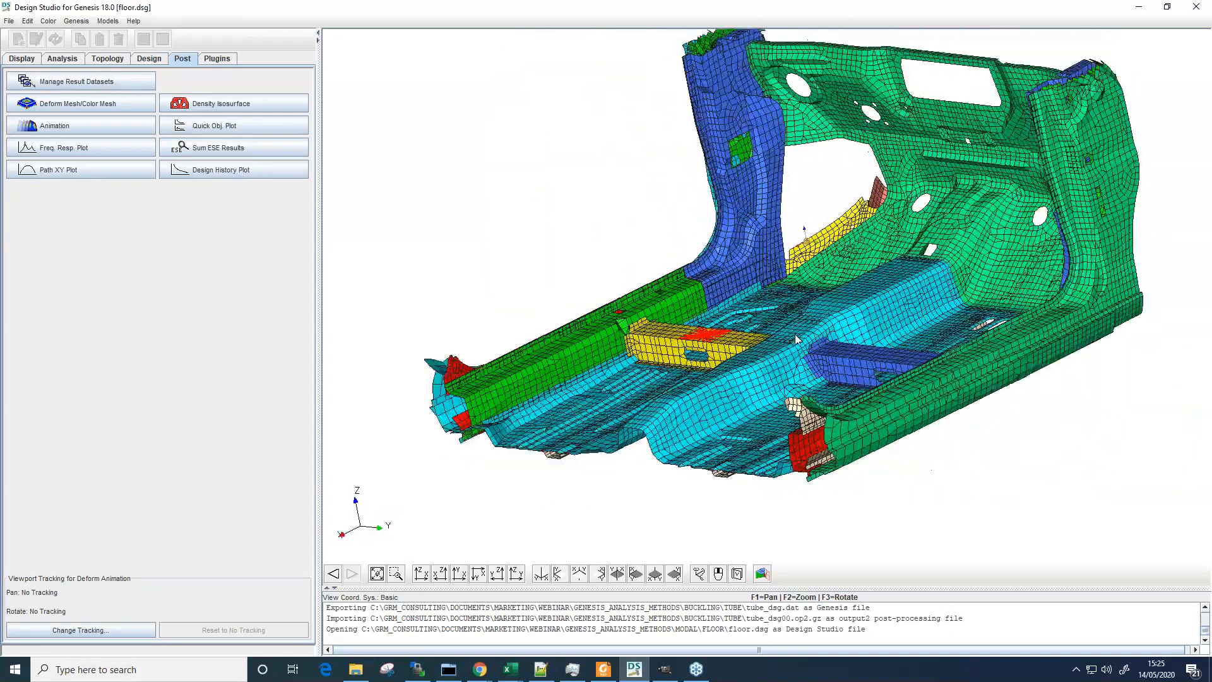
middle_drag(796, 339, 795, 339)
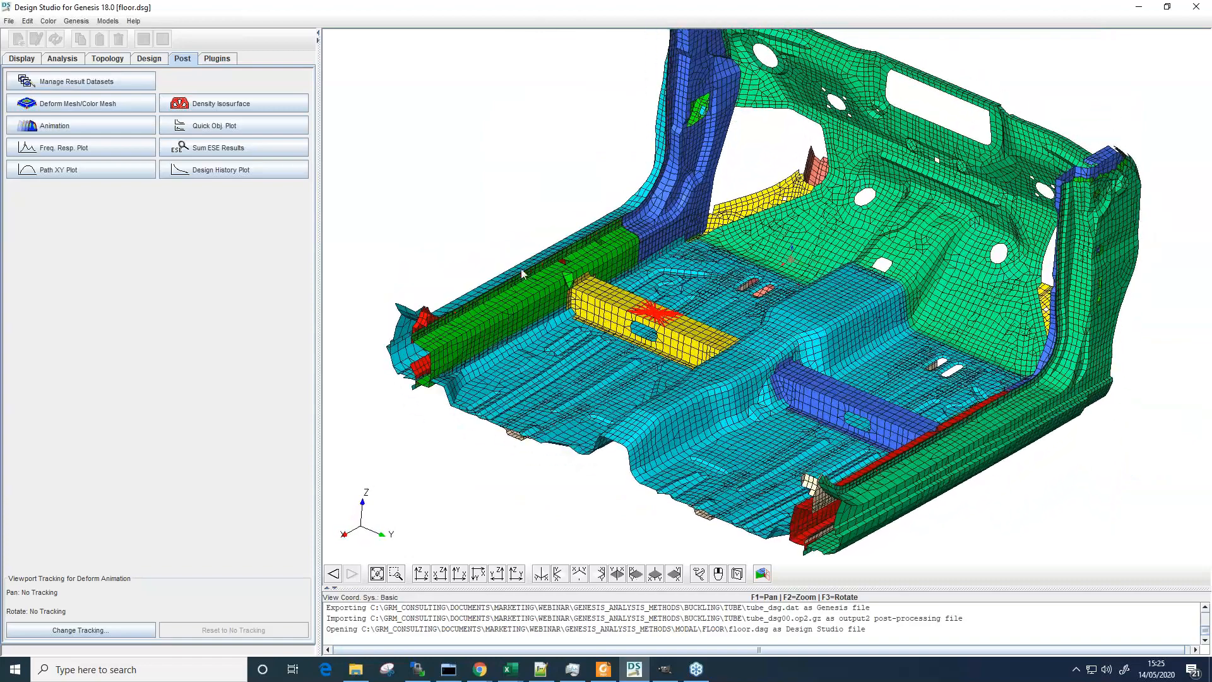
- Create an eigenvalue method that uses SMS and set its upper frequency limit V2
click(63, 59)
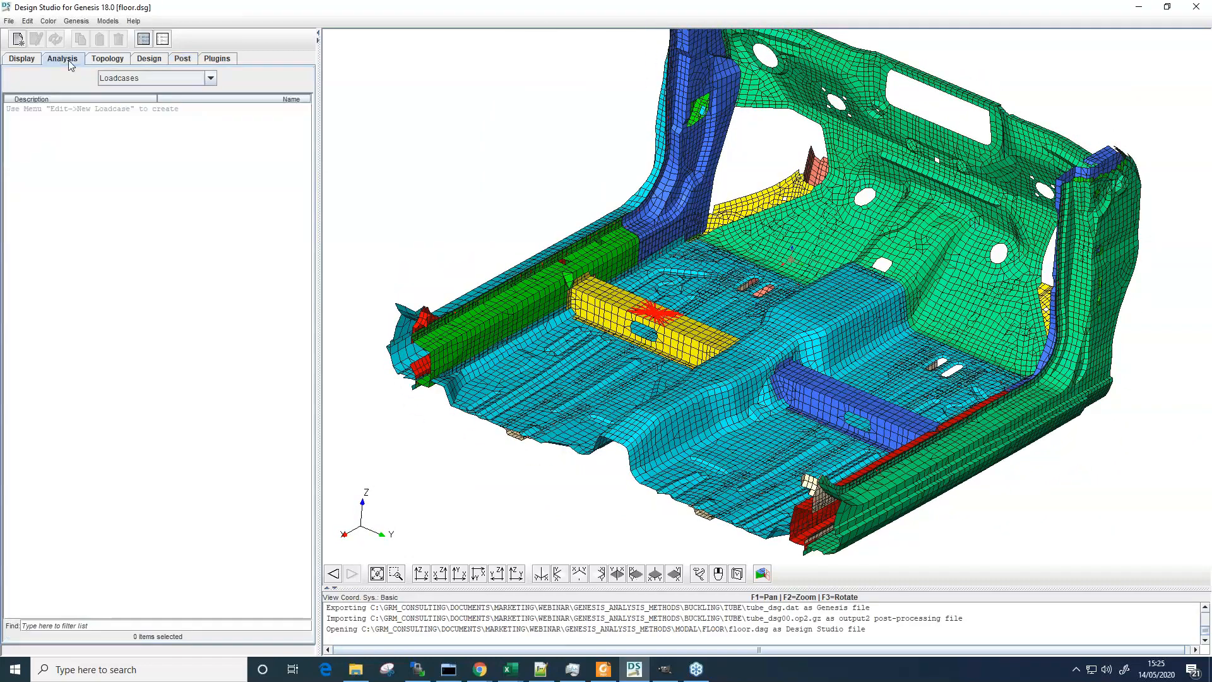
click(117, 78)
click(164, 154)
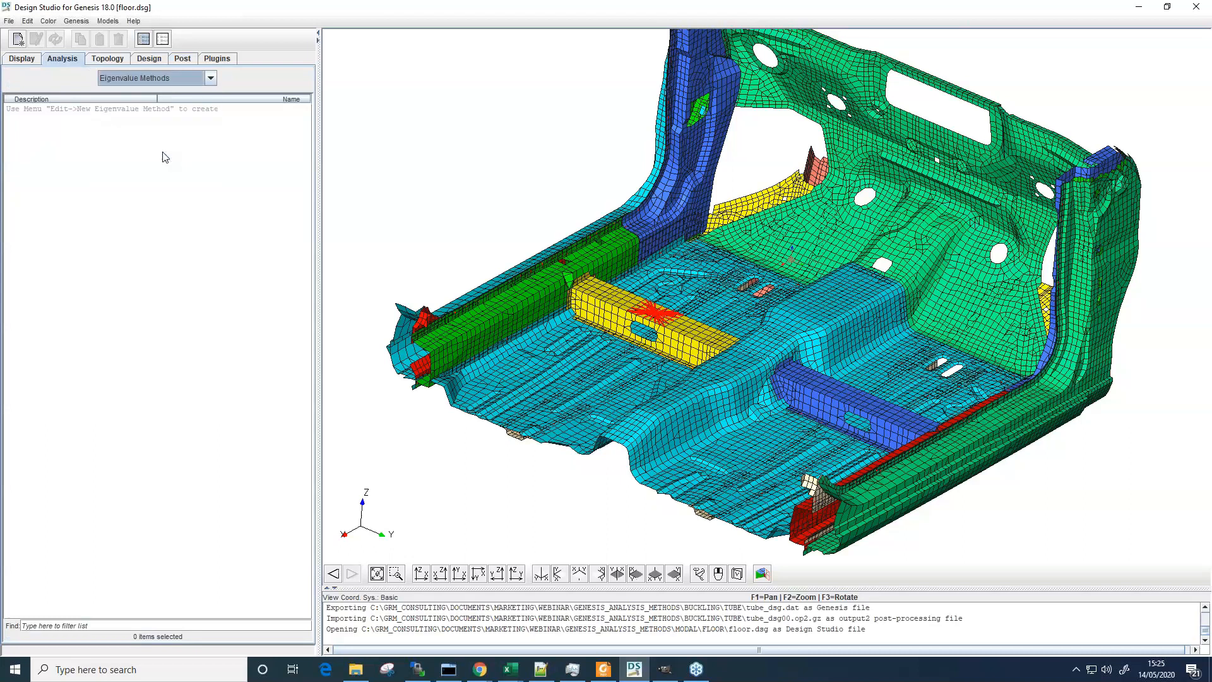
click(23, 40)
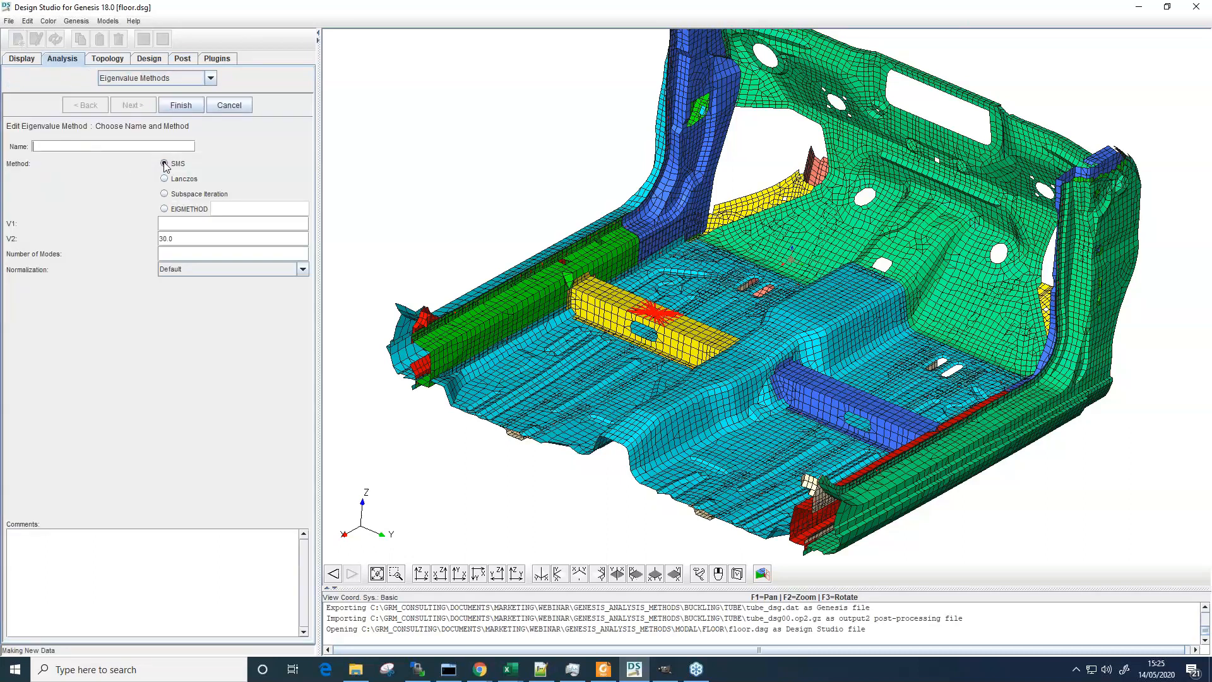
drag(181, 237, 146, 236)
click(180, 106)
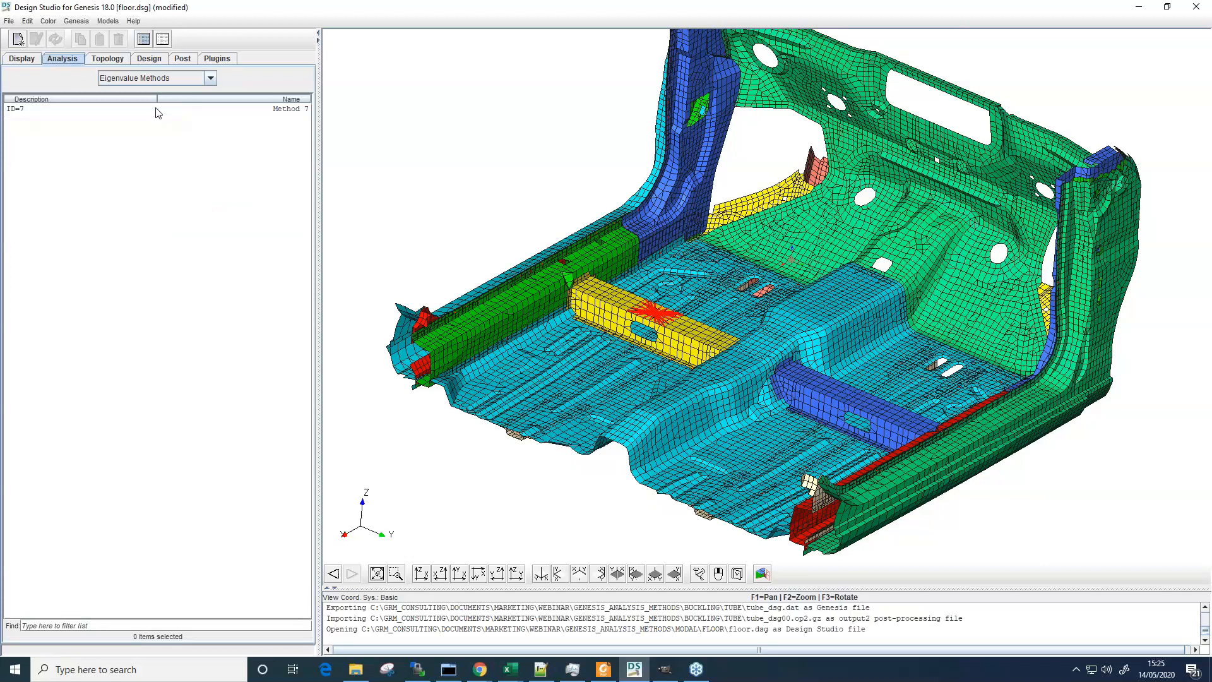
- Start a new loadcase of type Normal Modes and name it modal
click(152, 78)
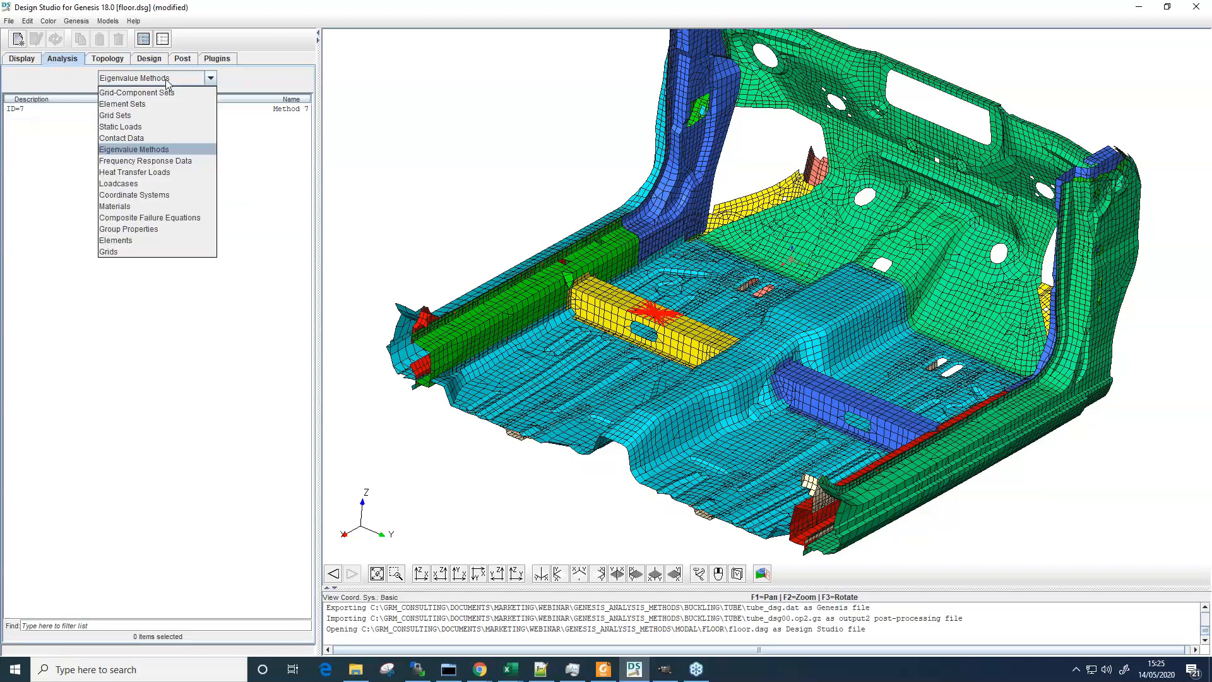
click(139, 183)
click(17, 40)
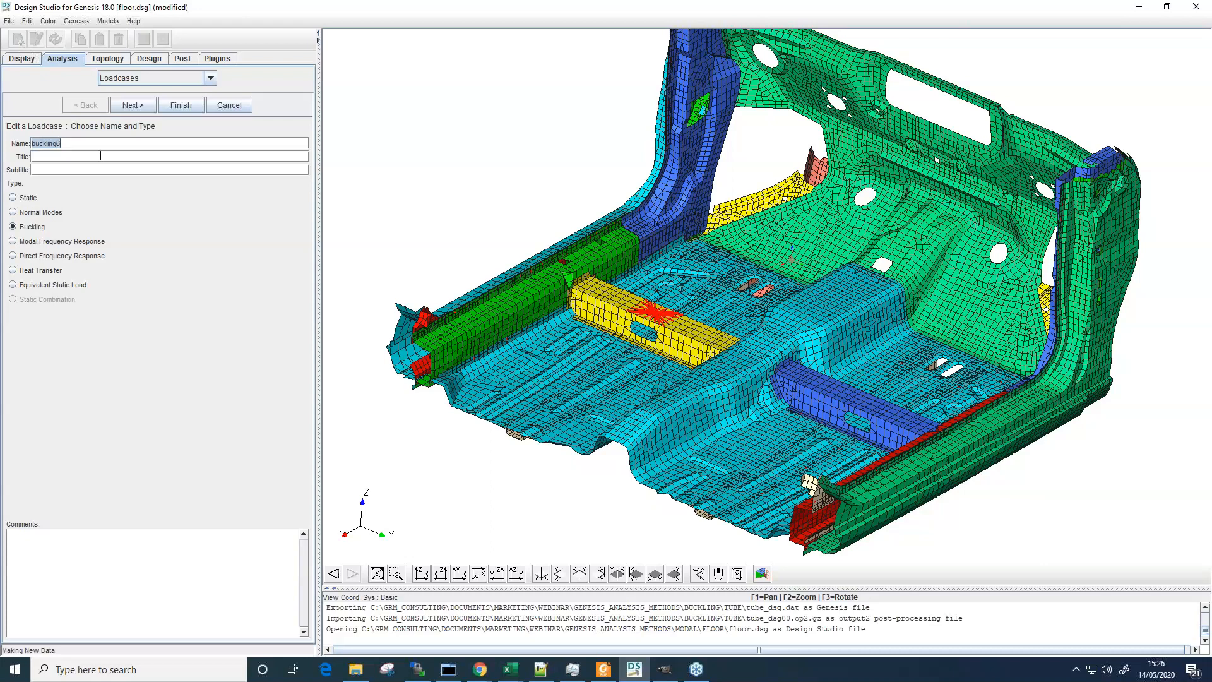
click(62, 213)
drag(79, 147, 22, 142)
text(modal)
- Leave the modal loadcase's boundary conditions at None and assign Method 7 as its eigenvalue method
click(131, 105)
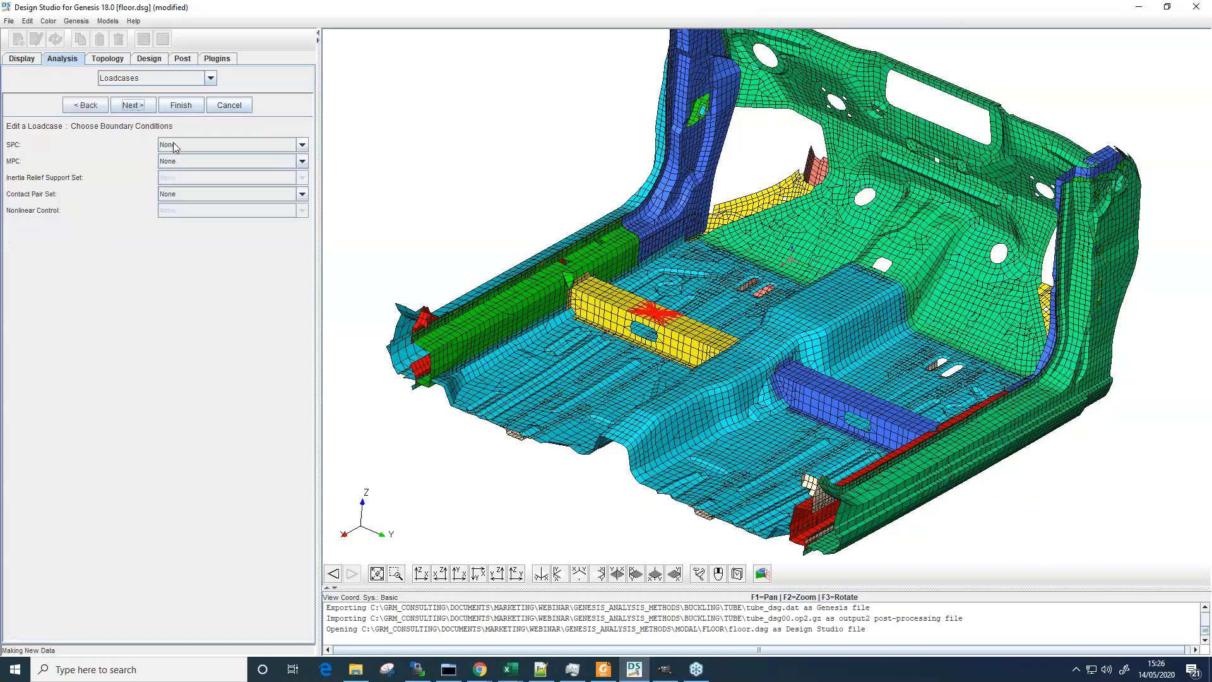
click(141, 105)
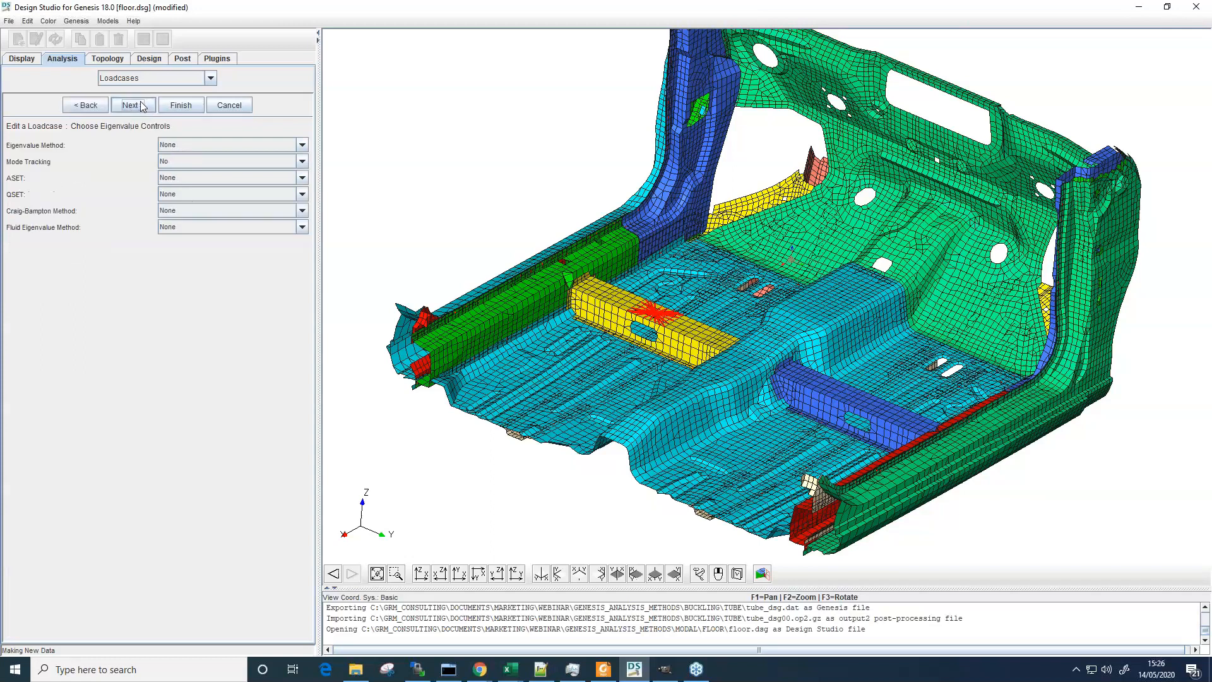
click(301, 144)
click(189, 168)
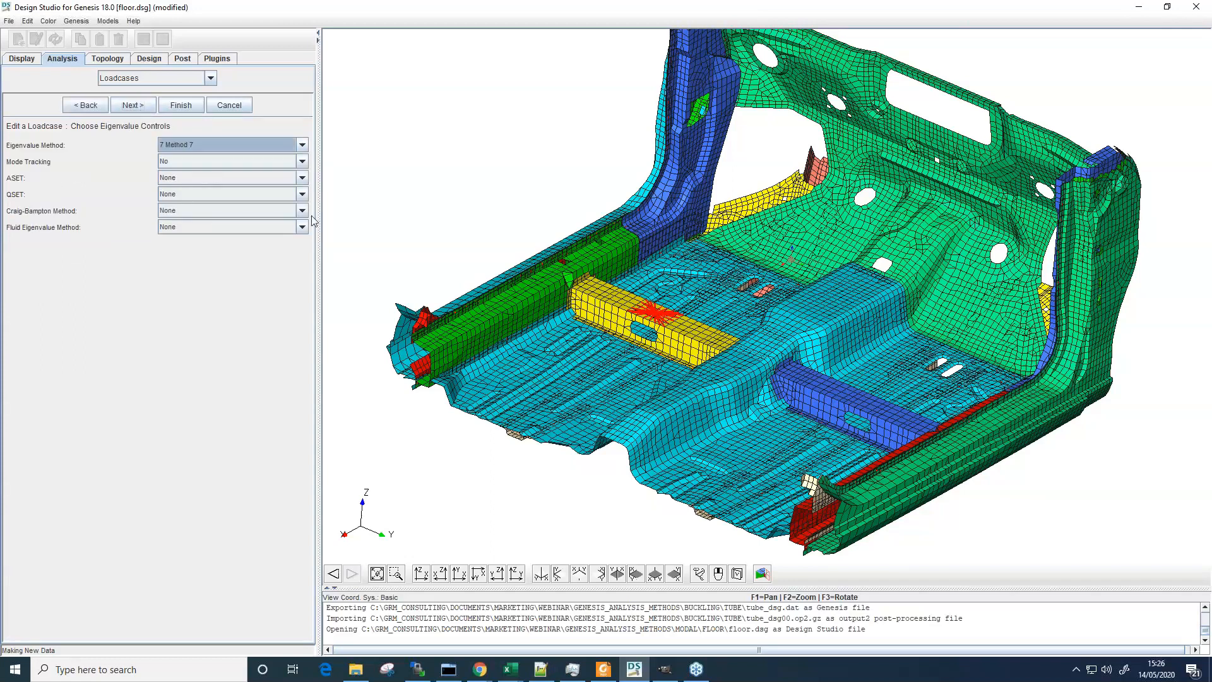
- Request displacement and element strain energy as Post output for all, and finish the modal loadcase
click(135, 104)
click(133, 145)
click(124, 166)
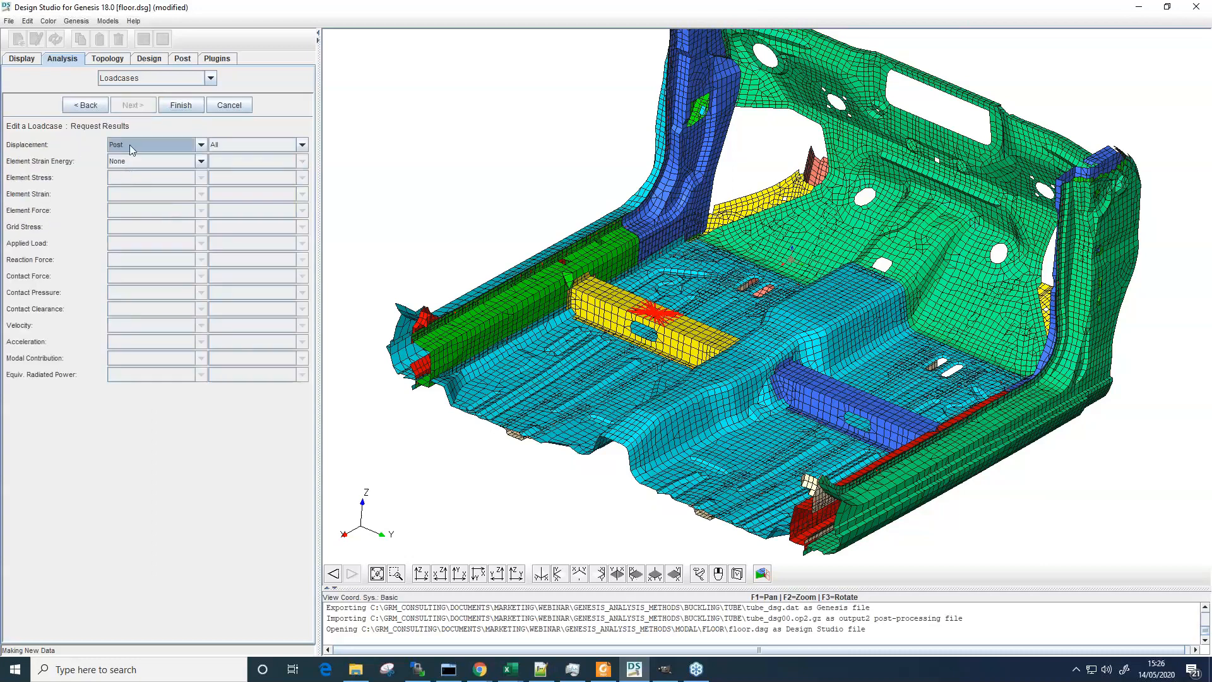
click(132, 161)
click(130, 182)
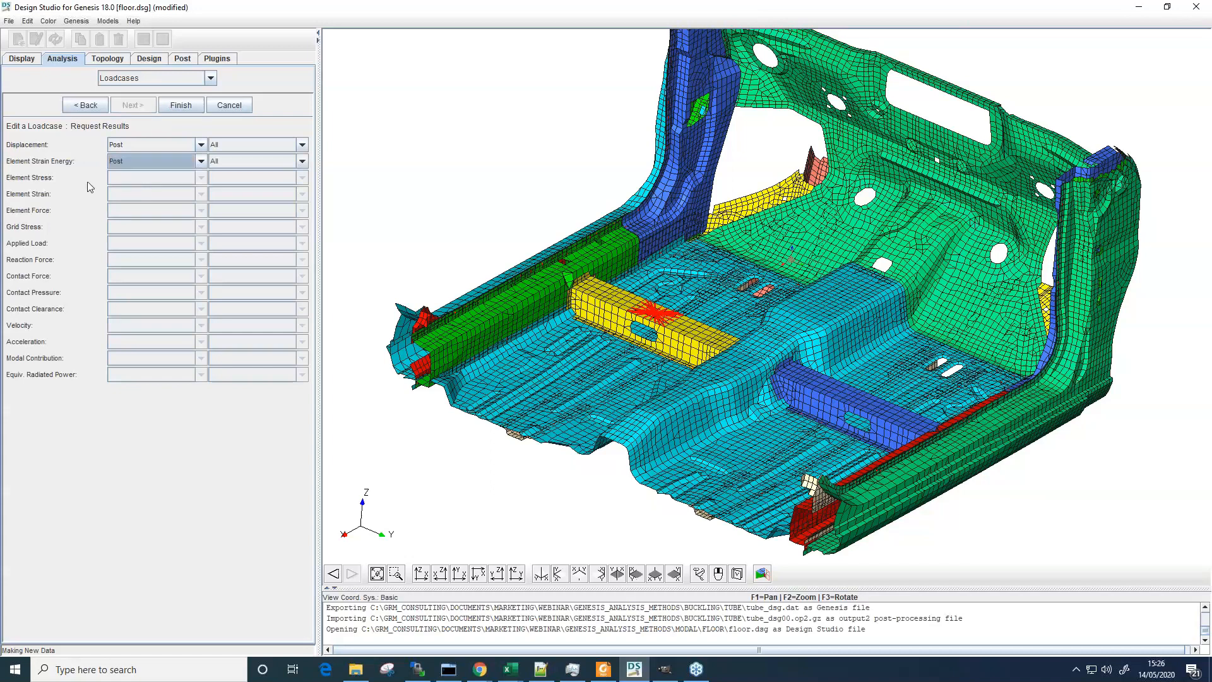
click(186, 105)
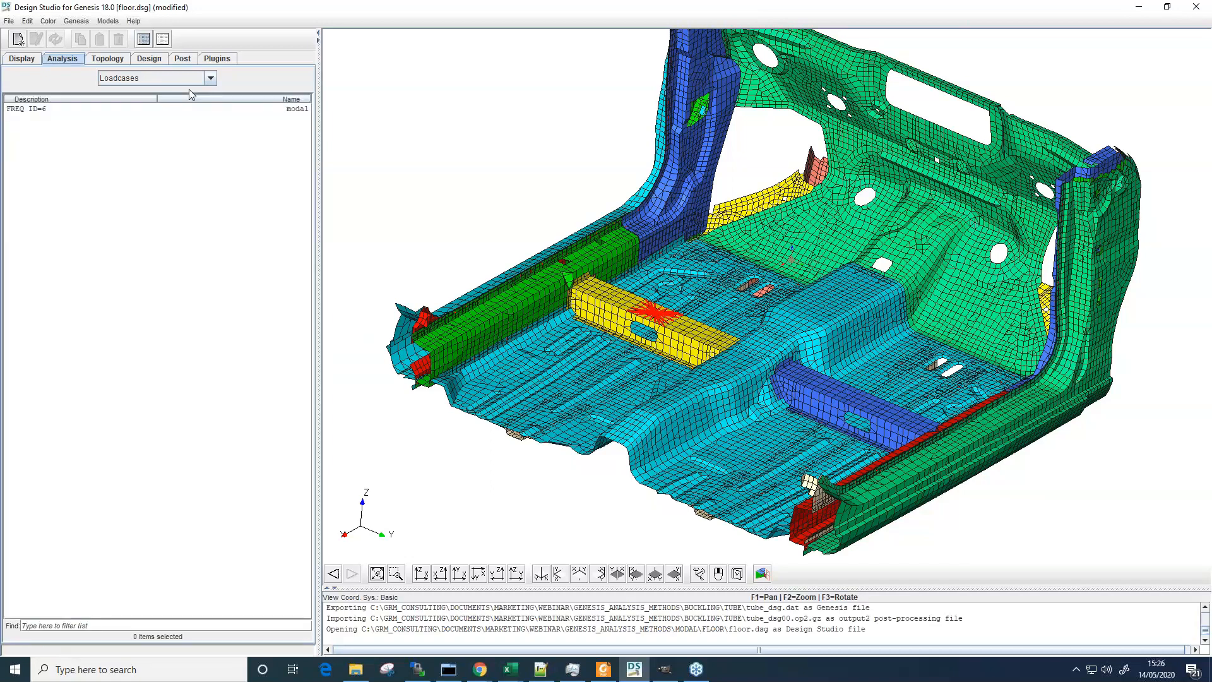
- Run the Genesis analysis of the floor model with the modal loadcase
click(77, 21)
click(89, 86)
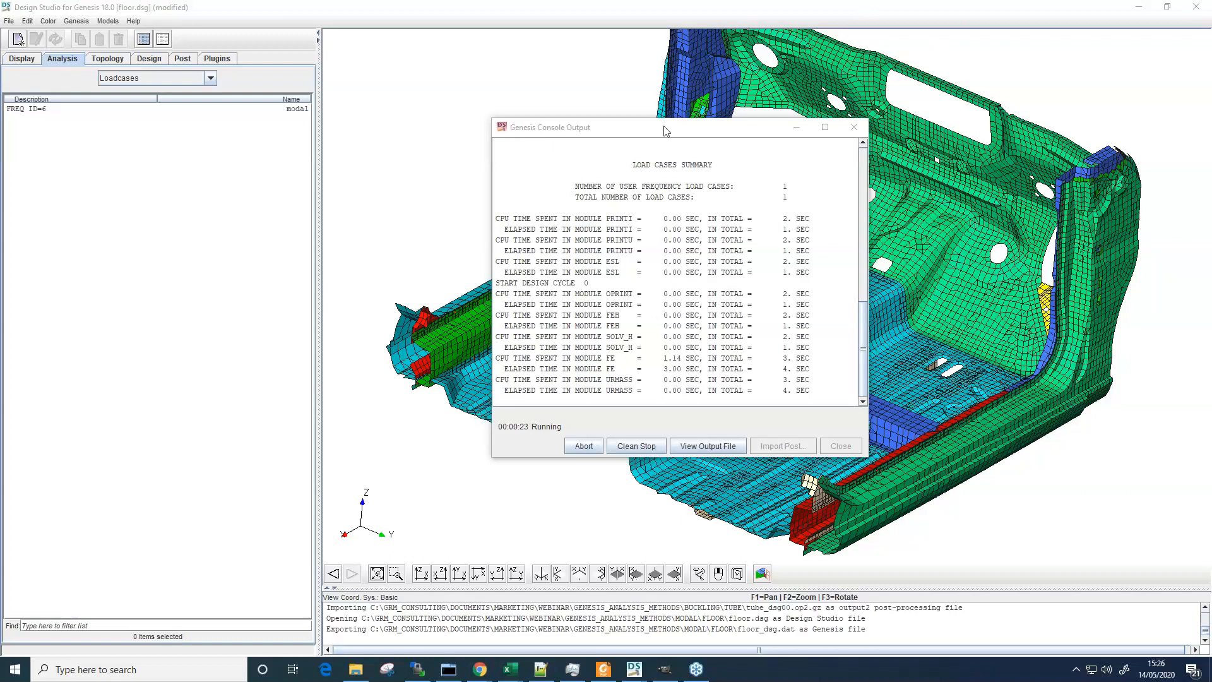
drag(663, 129, 647, 130)
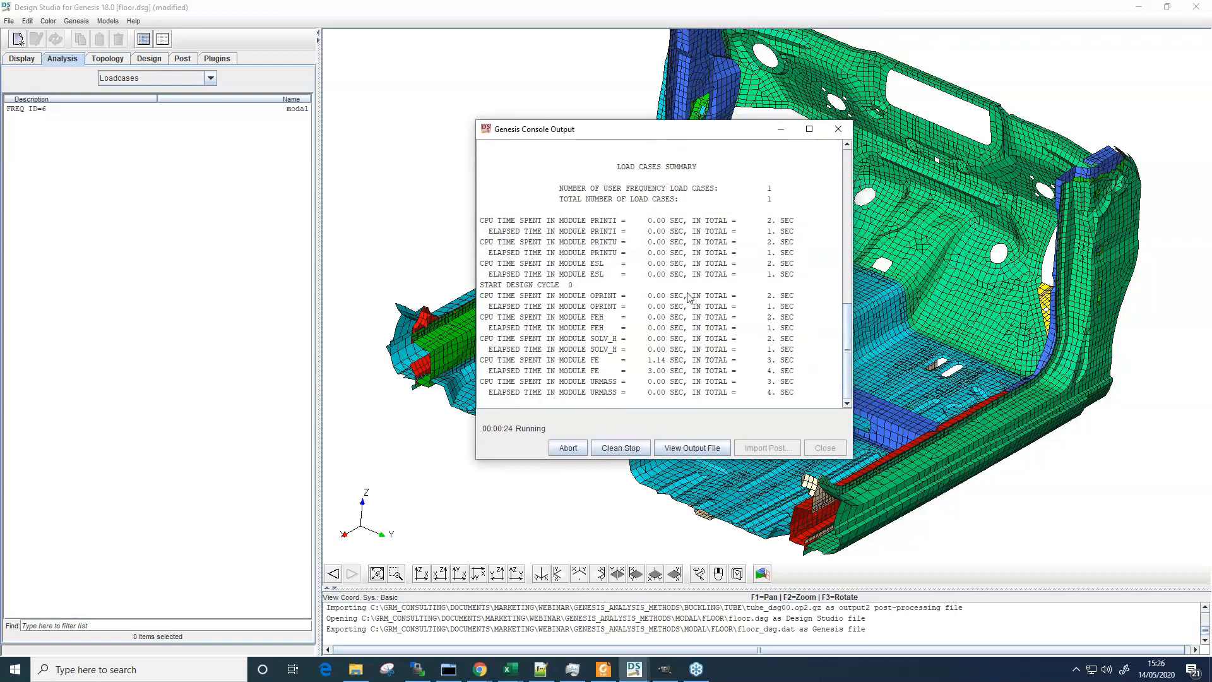
drag(637, 138, 628, 130)
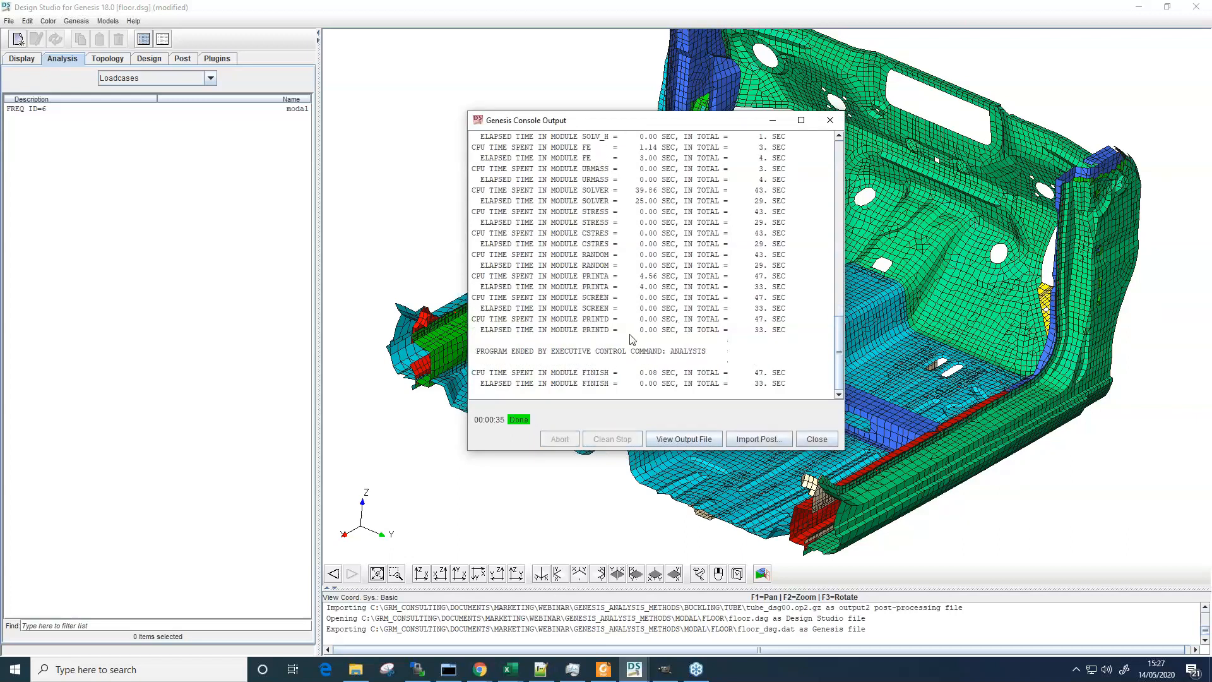
- Import the post-processing file floor_dsg00.op2.gz and close the Genesis console output
click(754, 437)
click(547, 240)
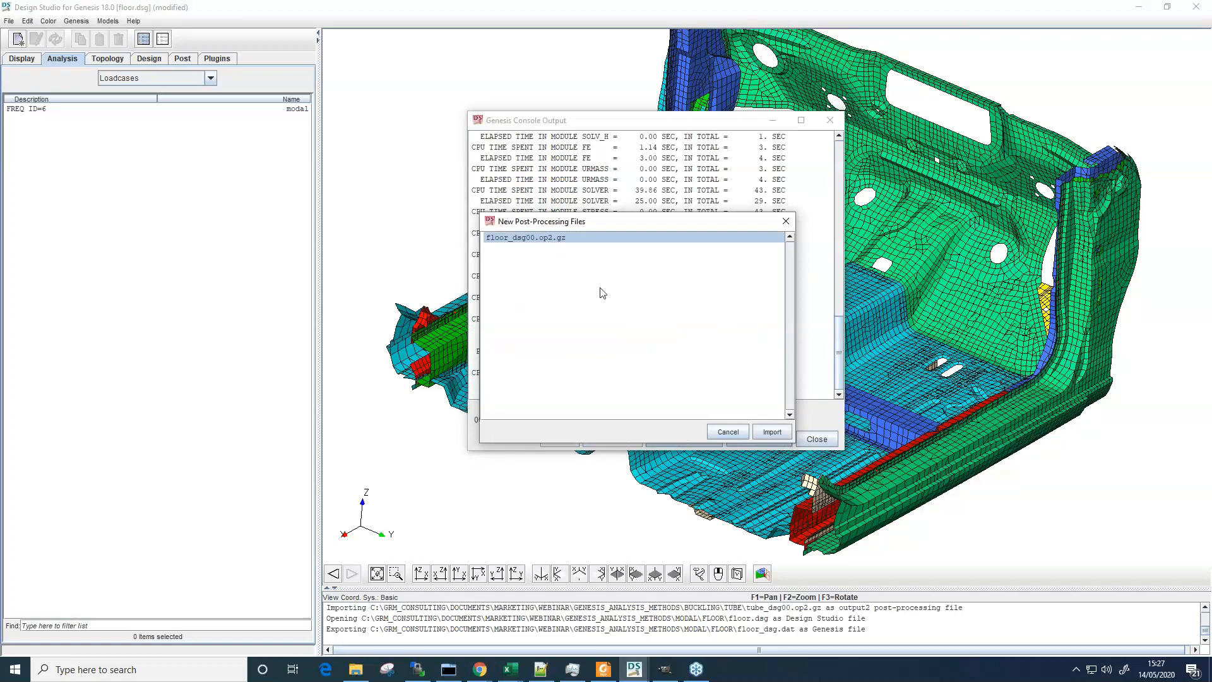
click(772, 433)
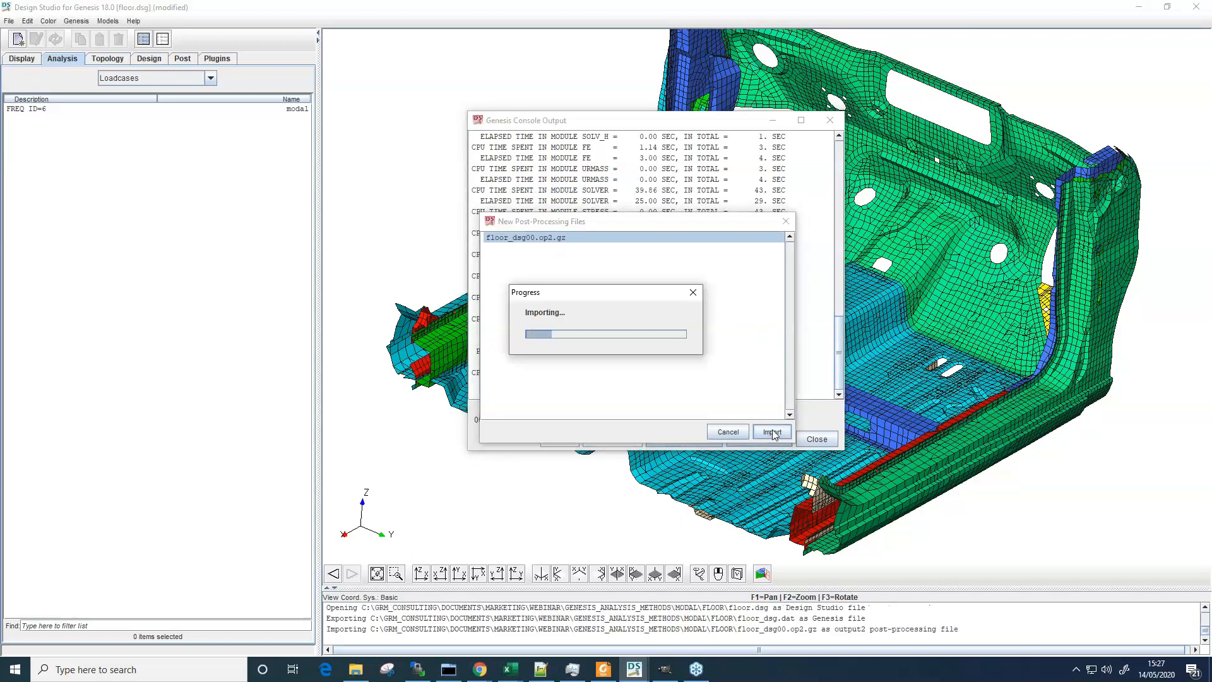
click(818, 439)
- Deform the floor mesh with the Mode 1 eigenvector as an oscillating animation
click(182, 59)
click(126, 103)
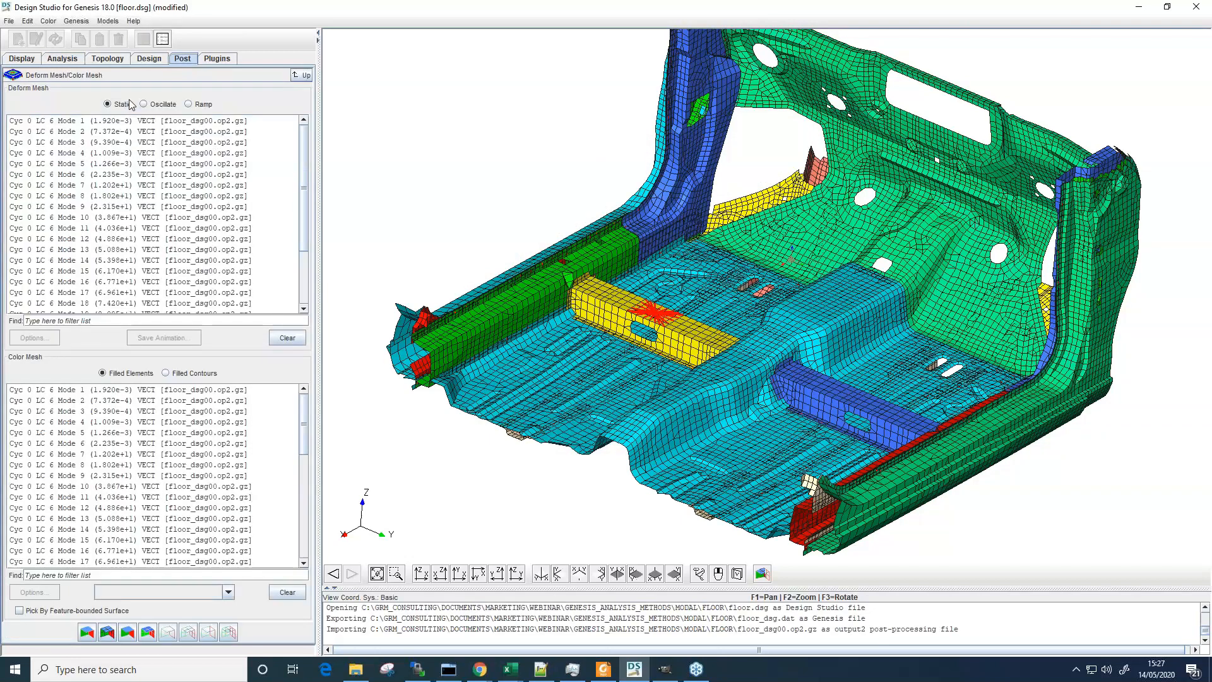
click(149, 105)
middle_drag(791, 279, 800, 262)
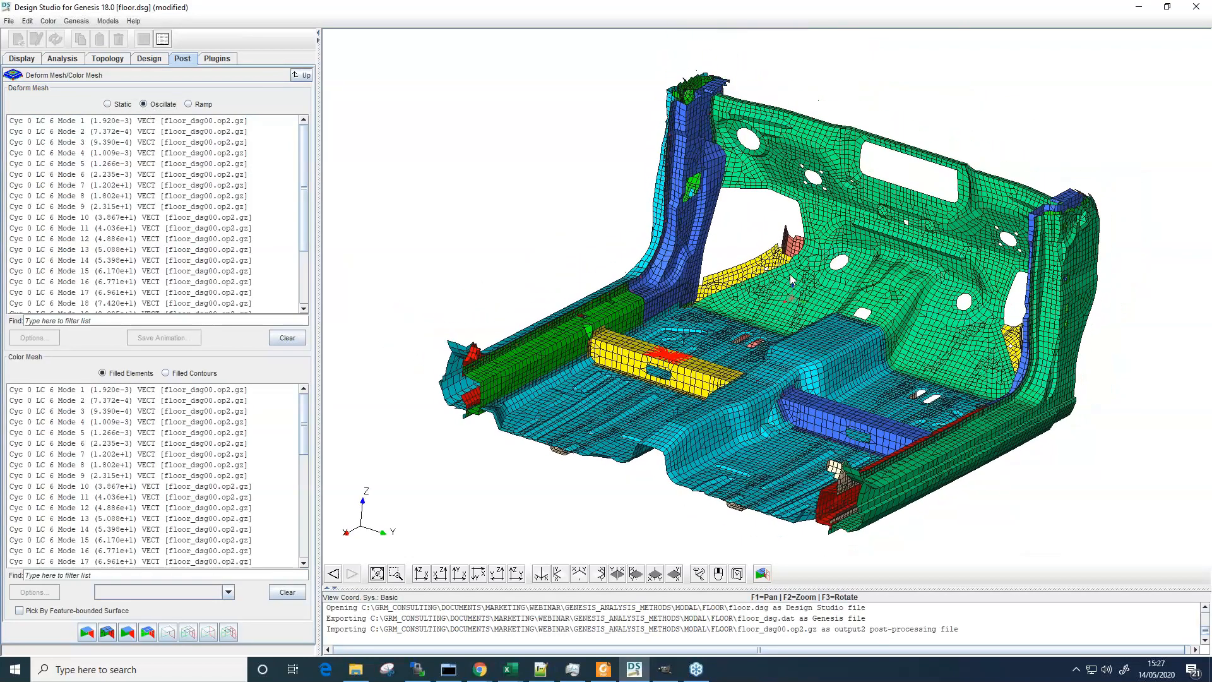
click(144, 122)
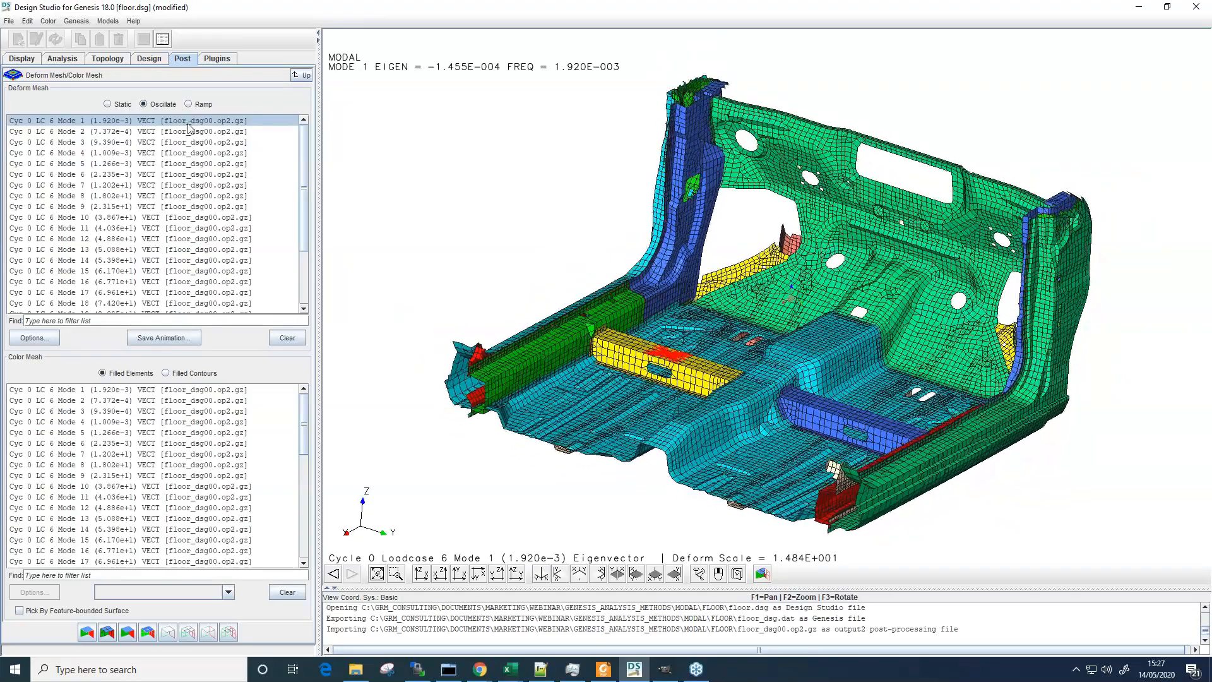
- Examine the oscillating deformed shapes of modes 2 to 7 one after another
click(189, 132)
click(189, 144)
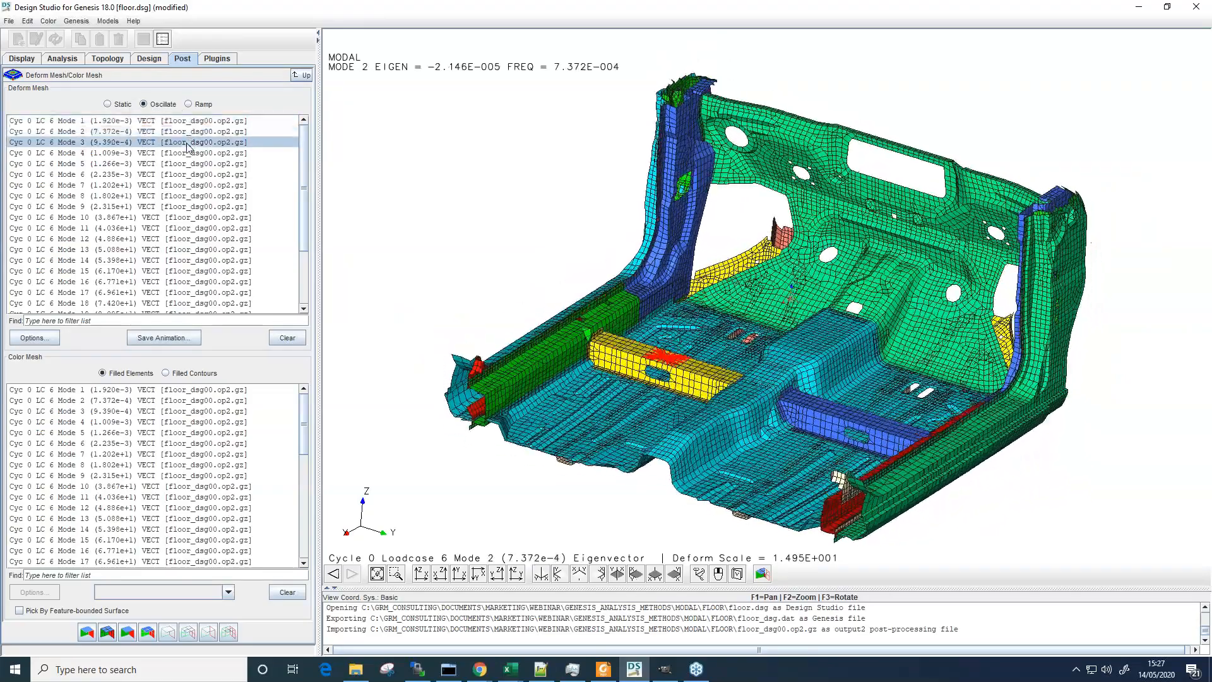
click(187, 154)
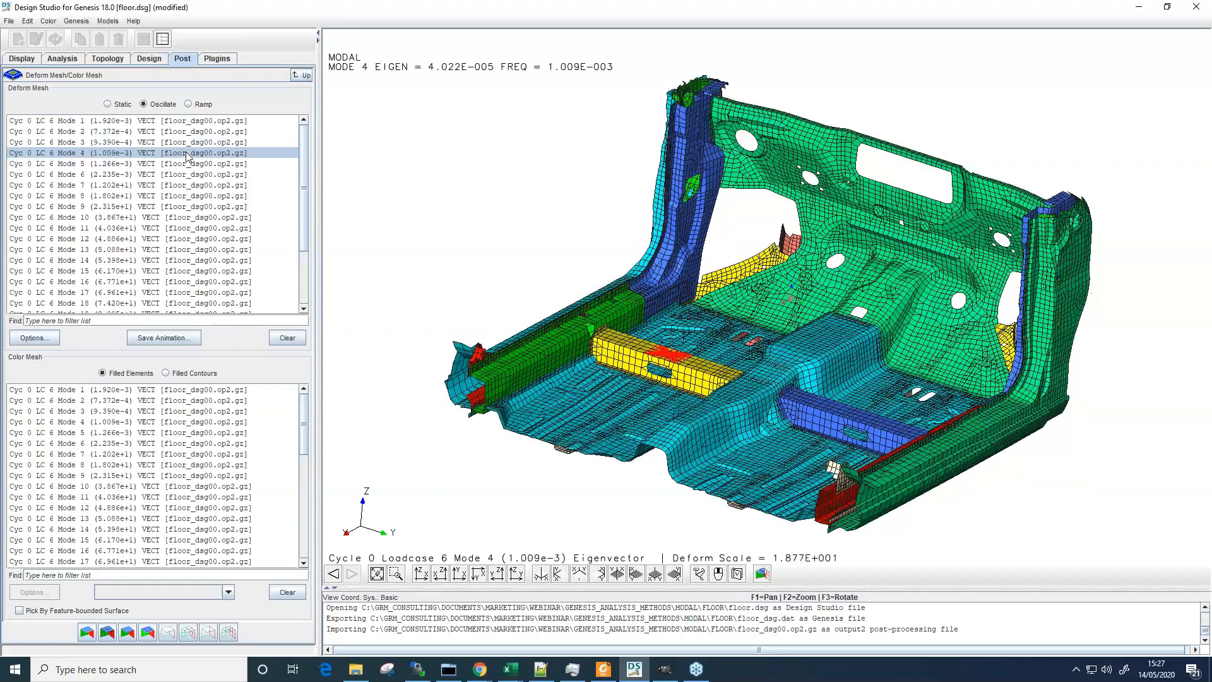
click(188, 165)
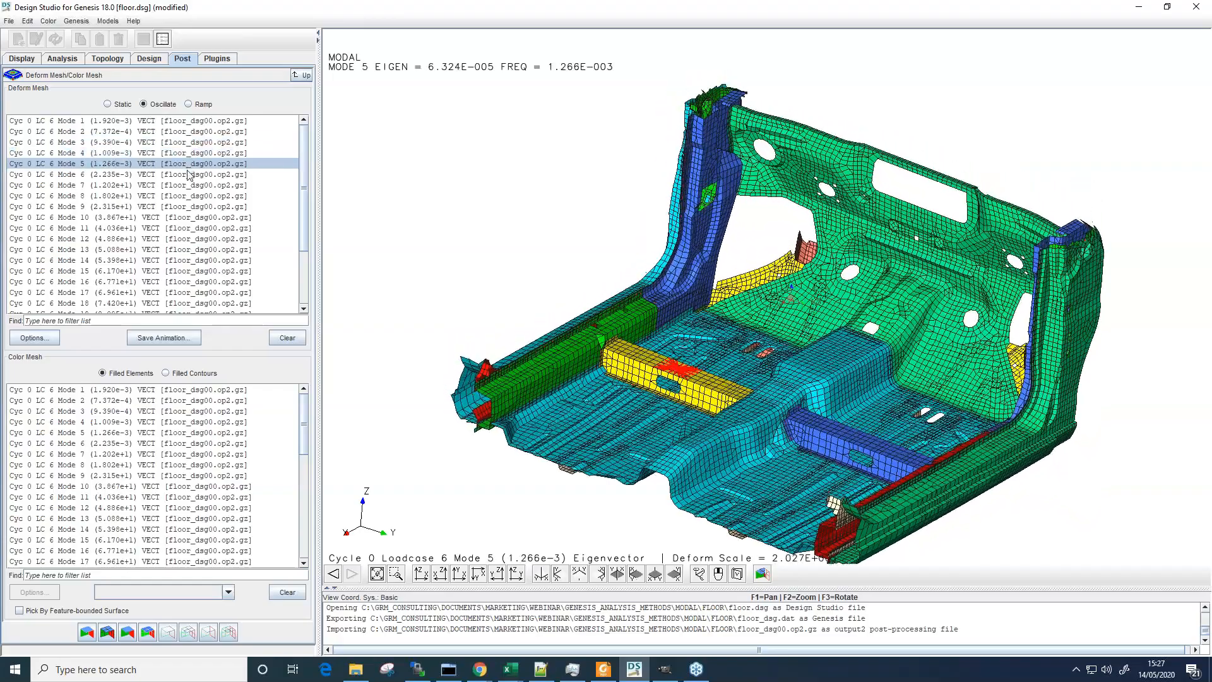
click(187, 176)
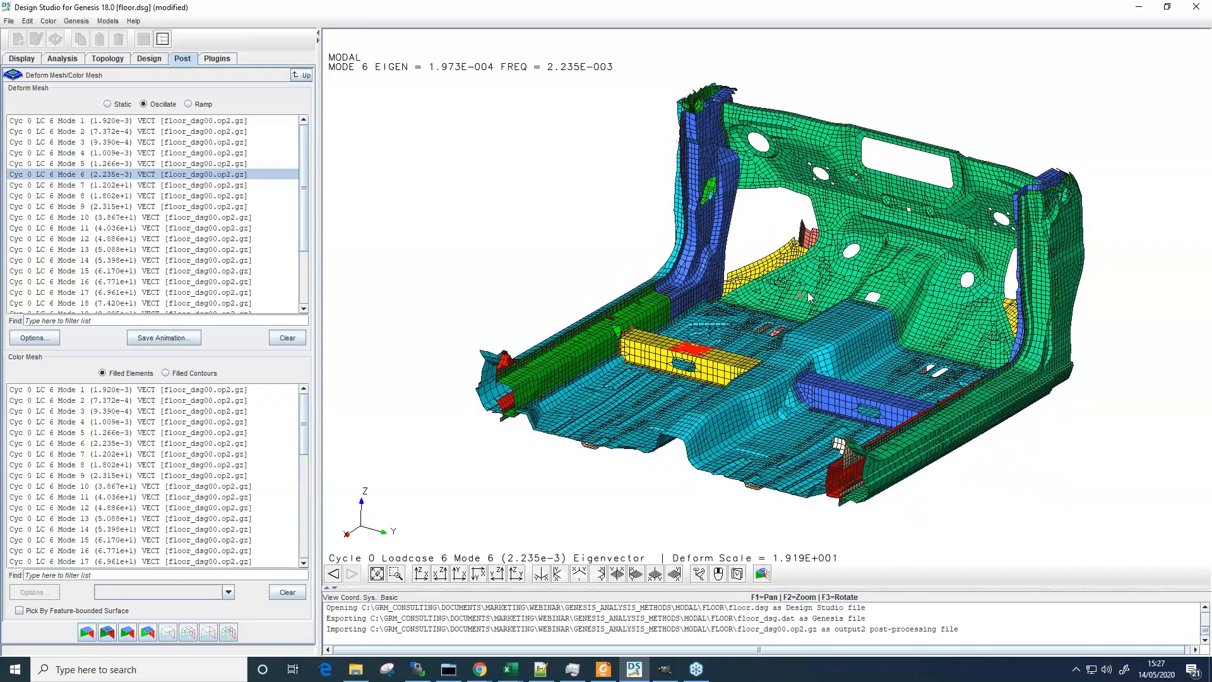
click(112, 186)
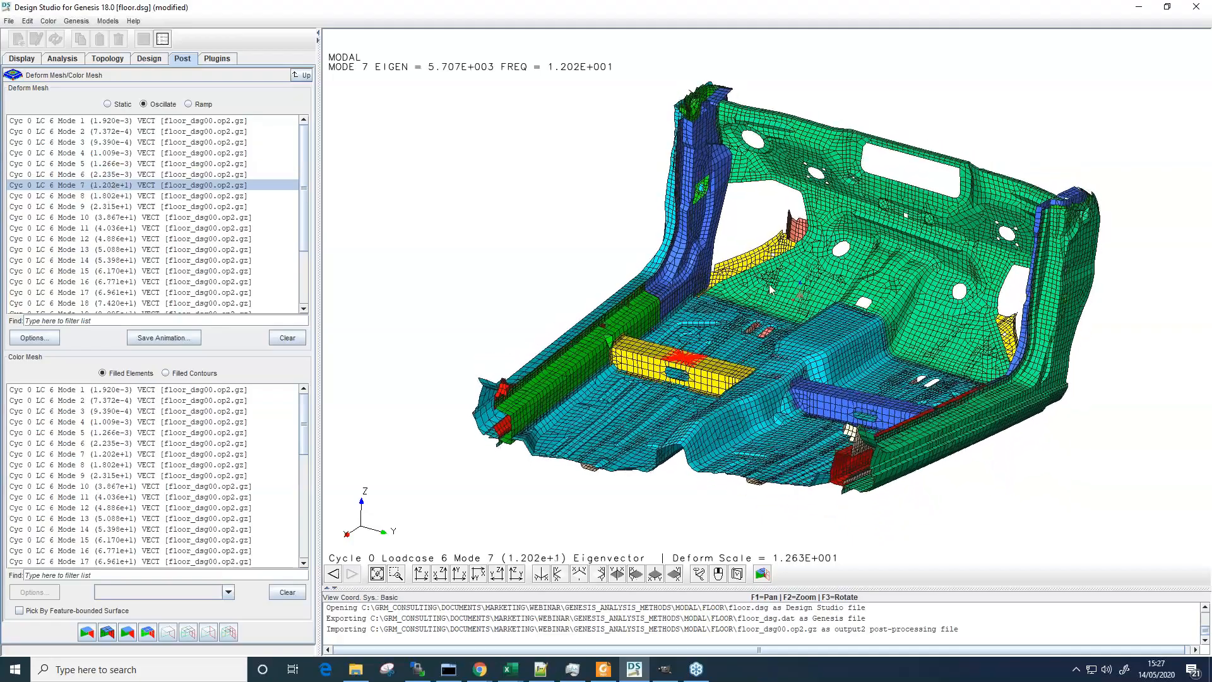
middle_drag(760, 275, 778, 294)
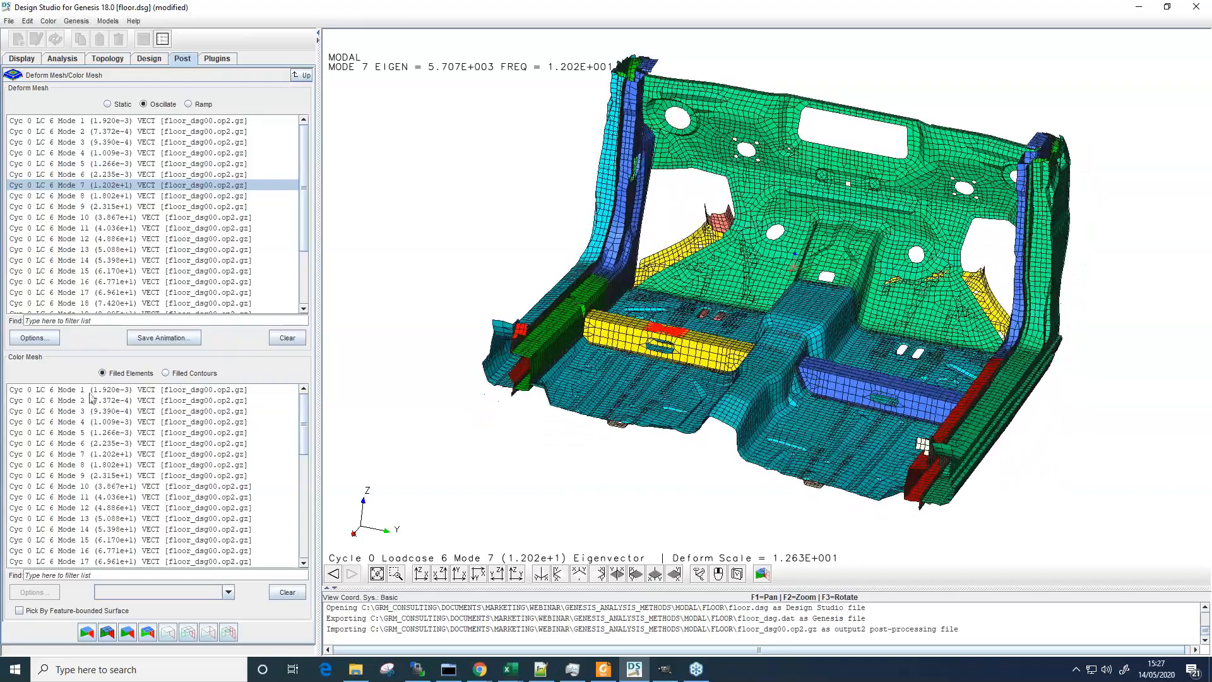
- Colour the mesh with filled contours and compare the eigenvector plots of modes 1, 2, 4, 5, 6 and 7
click(154, 391)
click(175, 374)
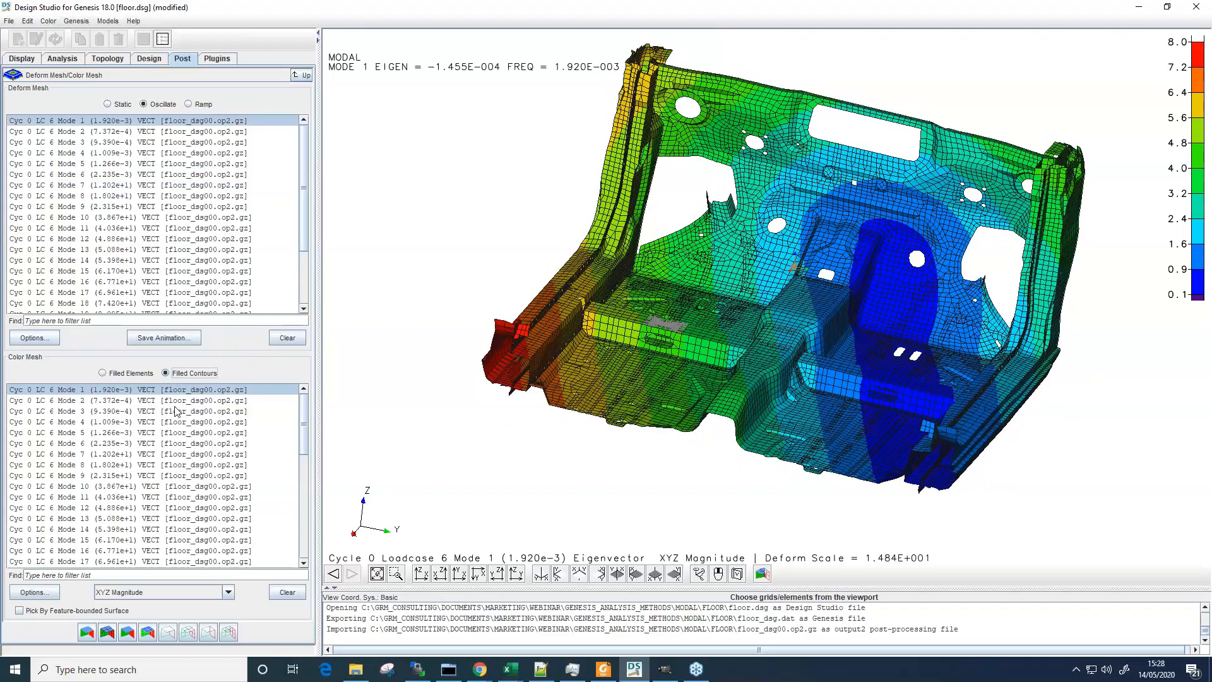
click(167, 400)
click(166, 421)
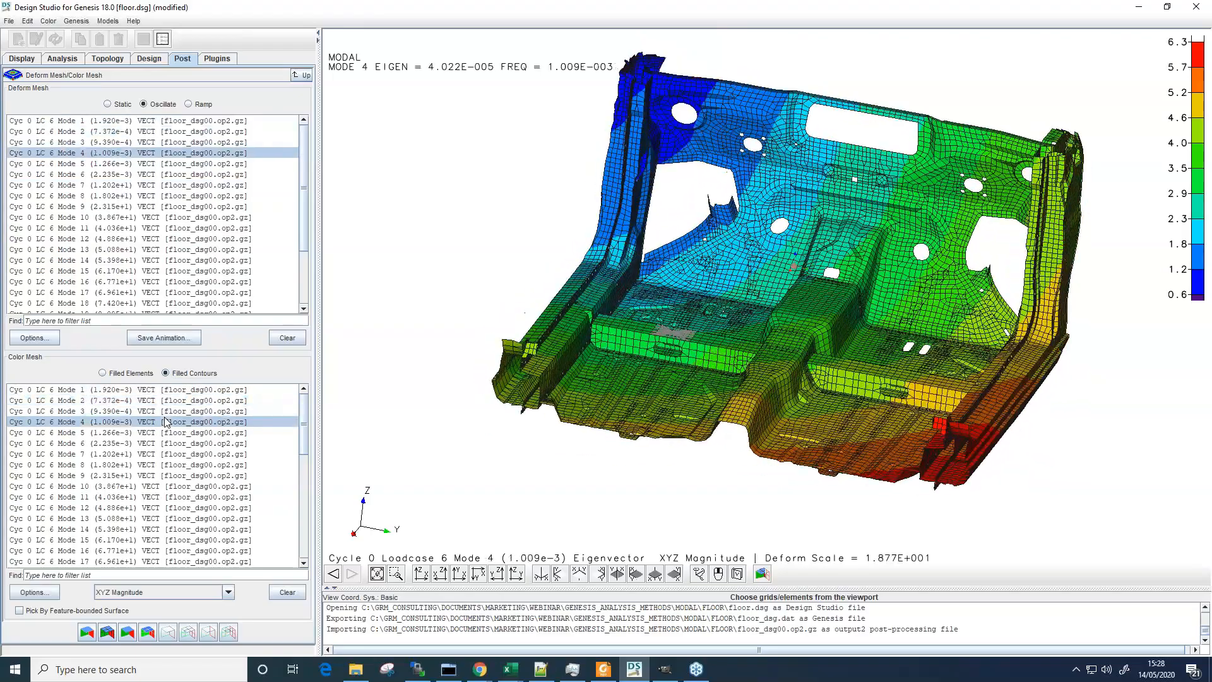
click(156, 433)
click(142, 445)
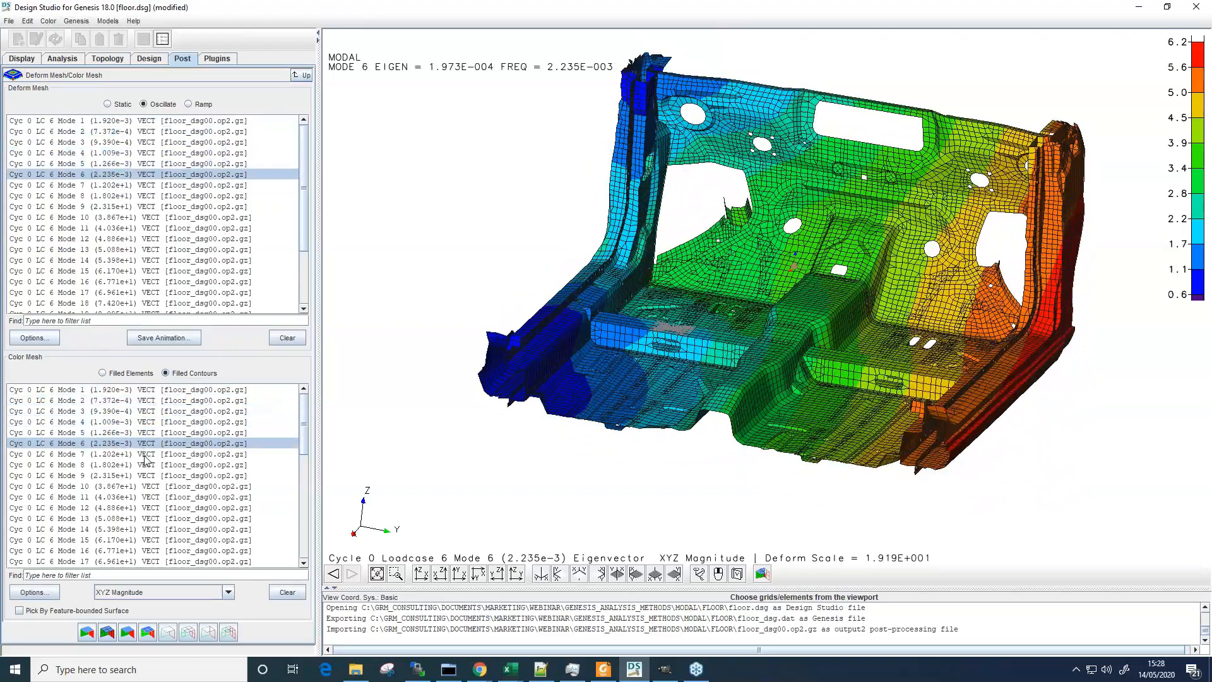
click(144, 454)
- Colour the mesh by the element strain energy result of loadcase 6007, using filled elements
drag(304, 415, 305, 502)
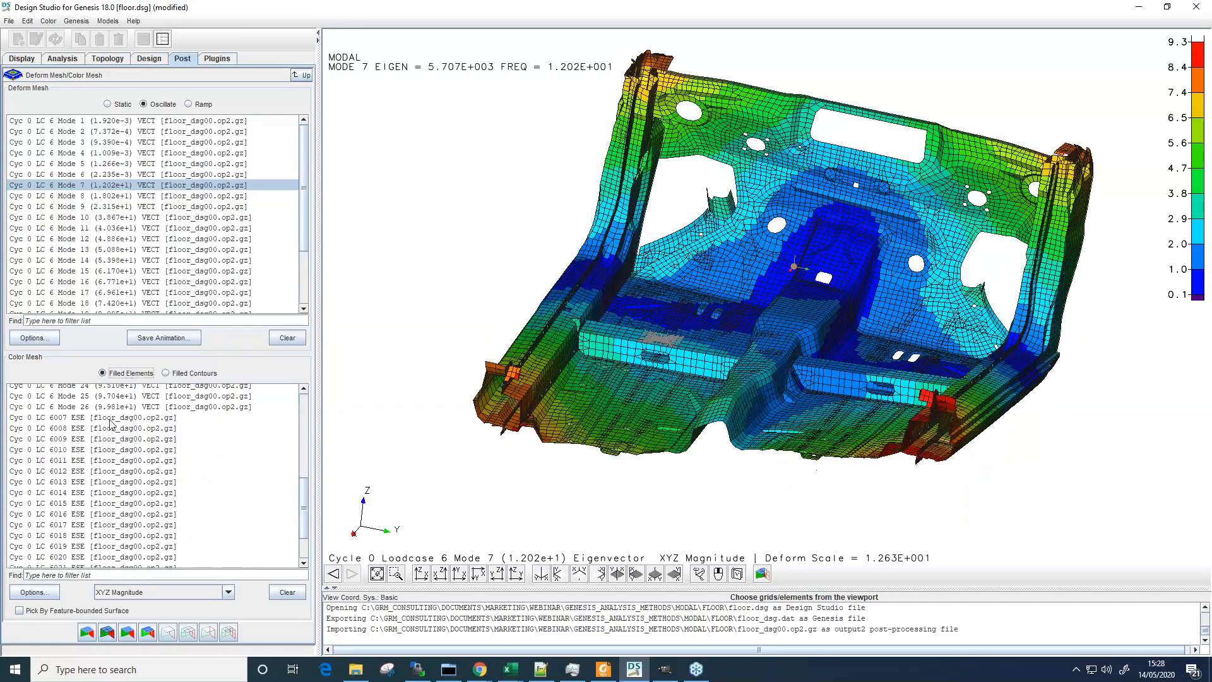
click(56, 419)
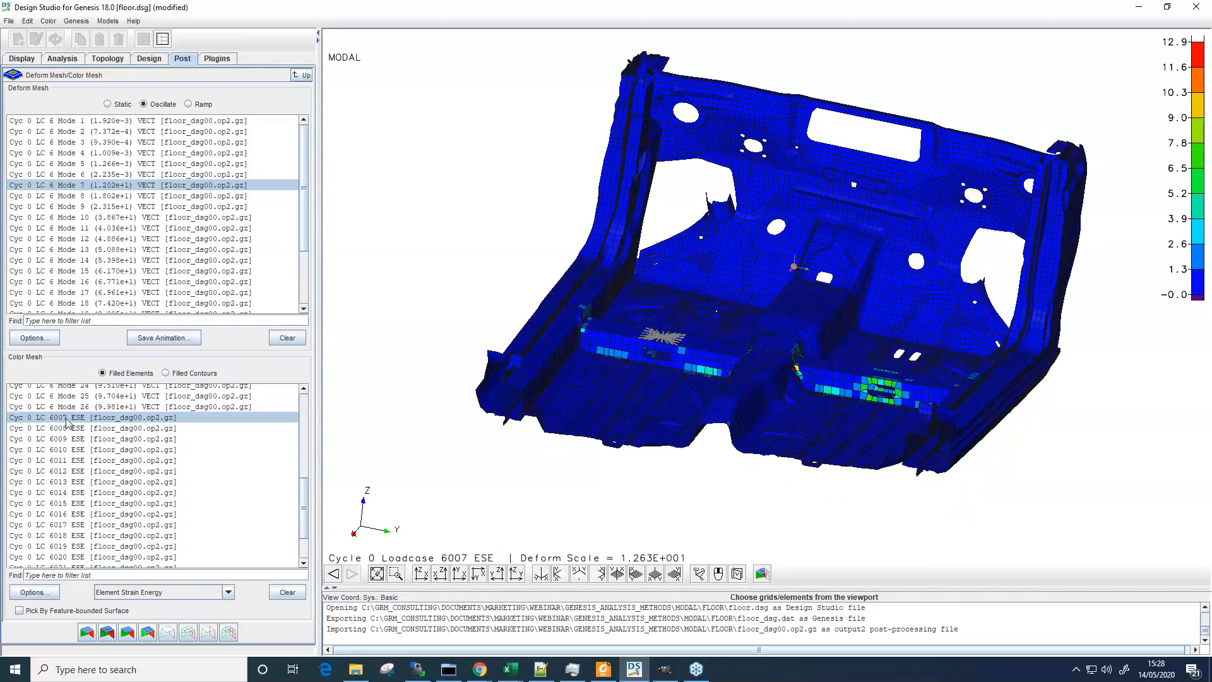
- Show the loadcase 6007 element strain energy as filled contours and examine its distribution along the two floor crossmembers
middle_drag(747, 306, 727, 356)
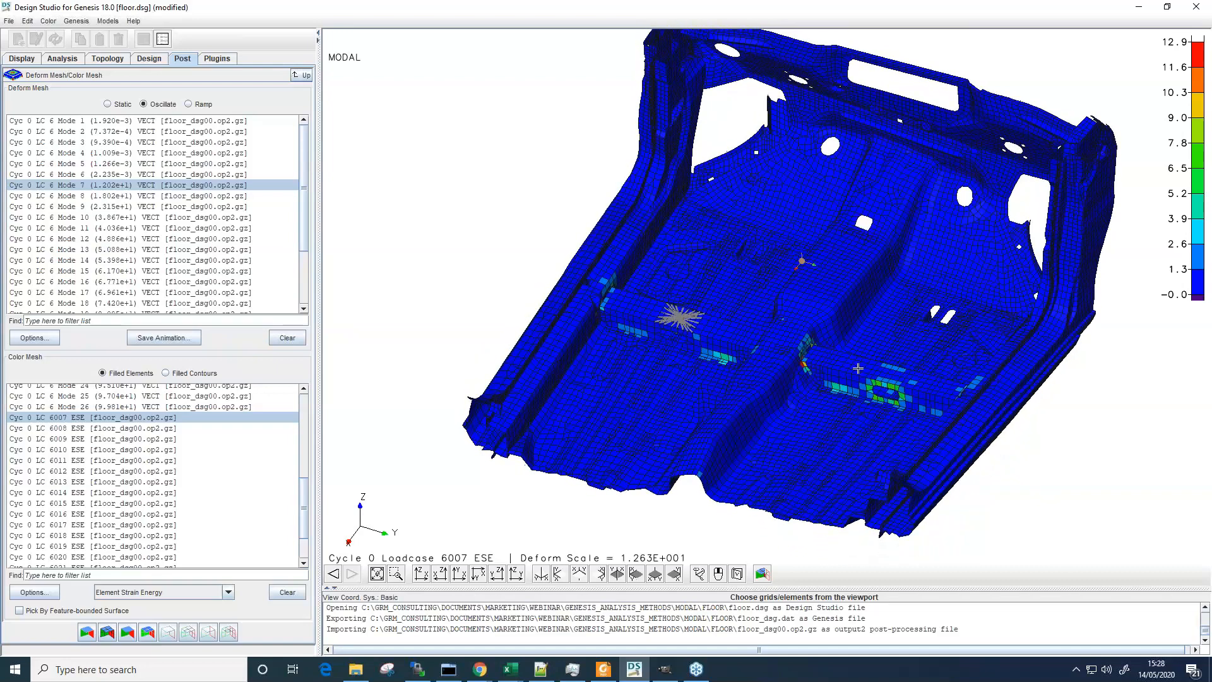
drag(727, 357, 855, 367)
click(169, 373)
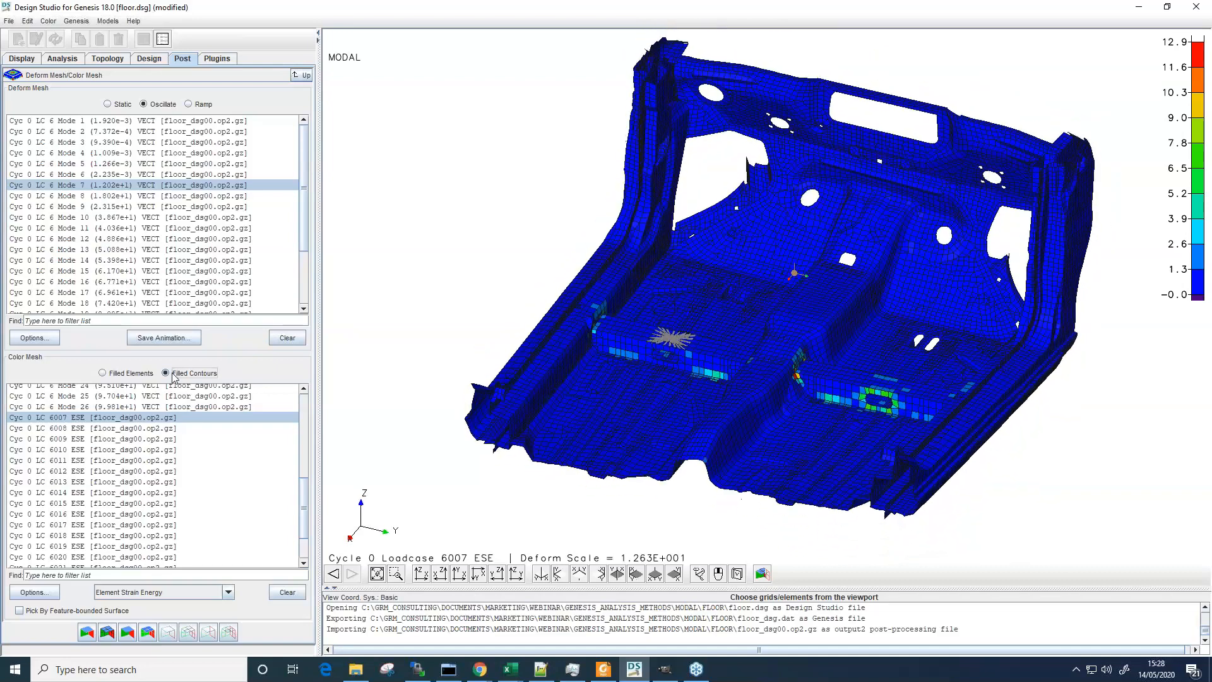
middle_drag(612, 497, 621, 488)
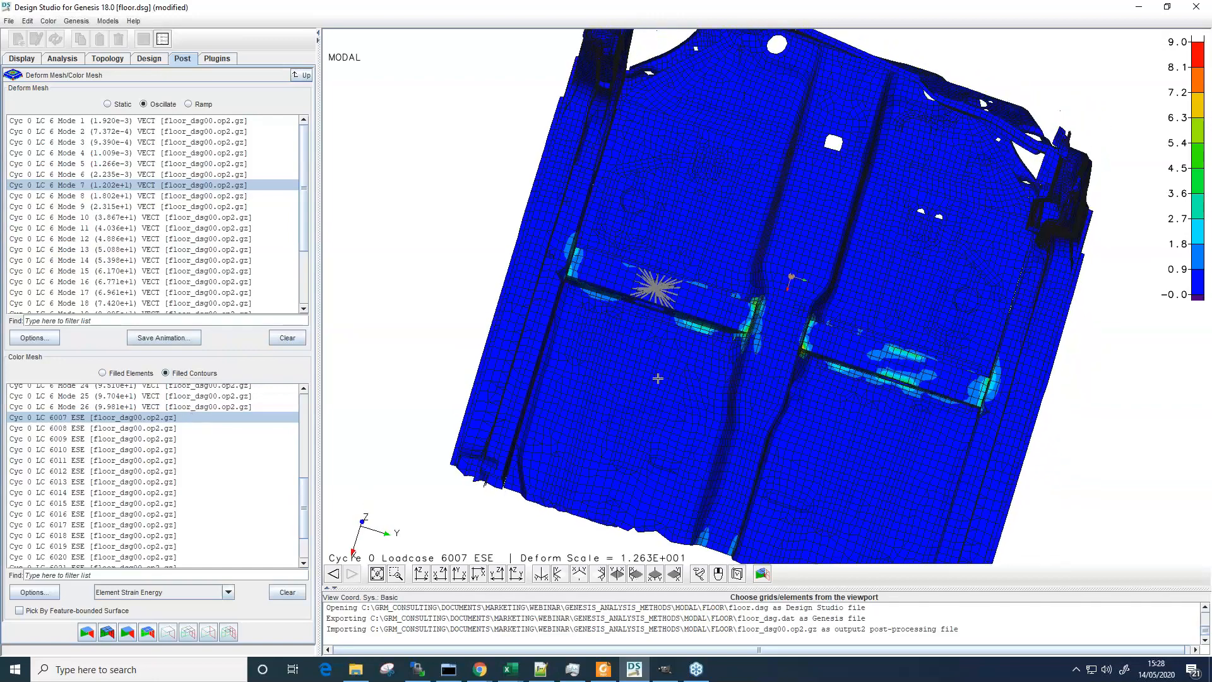
middle_drag(657, 379, 658, 378)
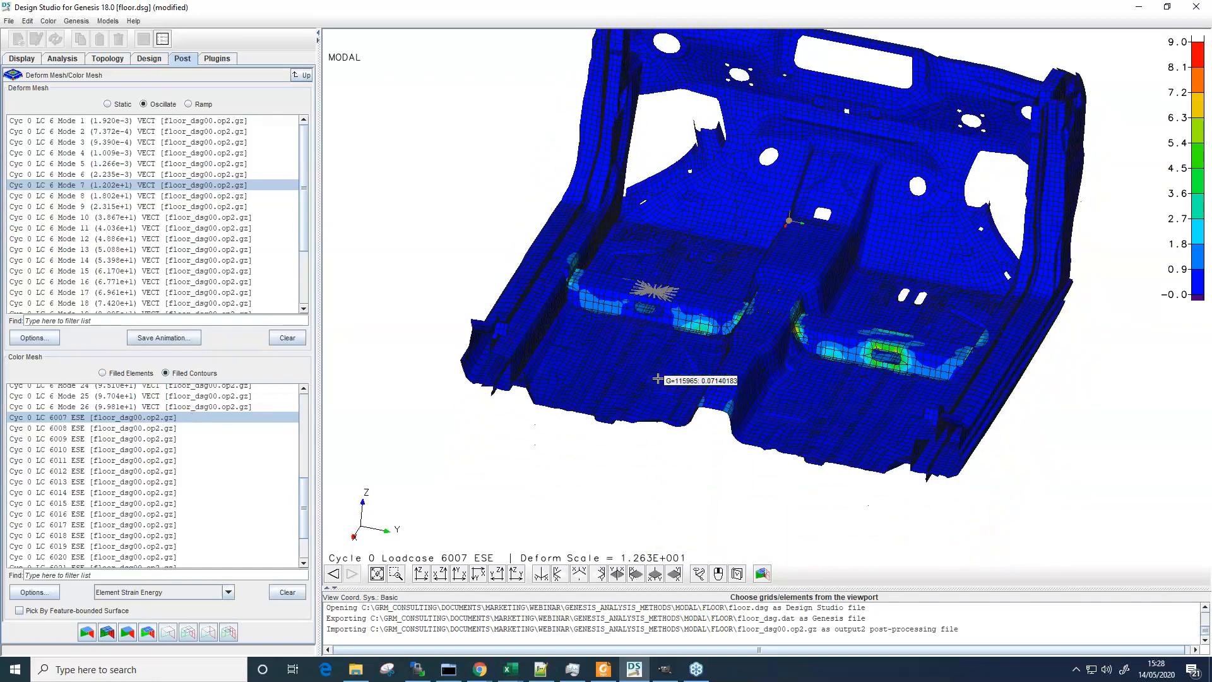
scroll(658, 378, up, 4)
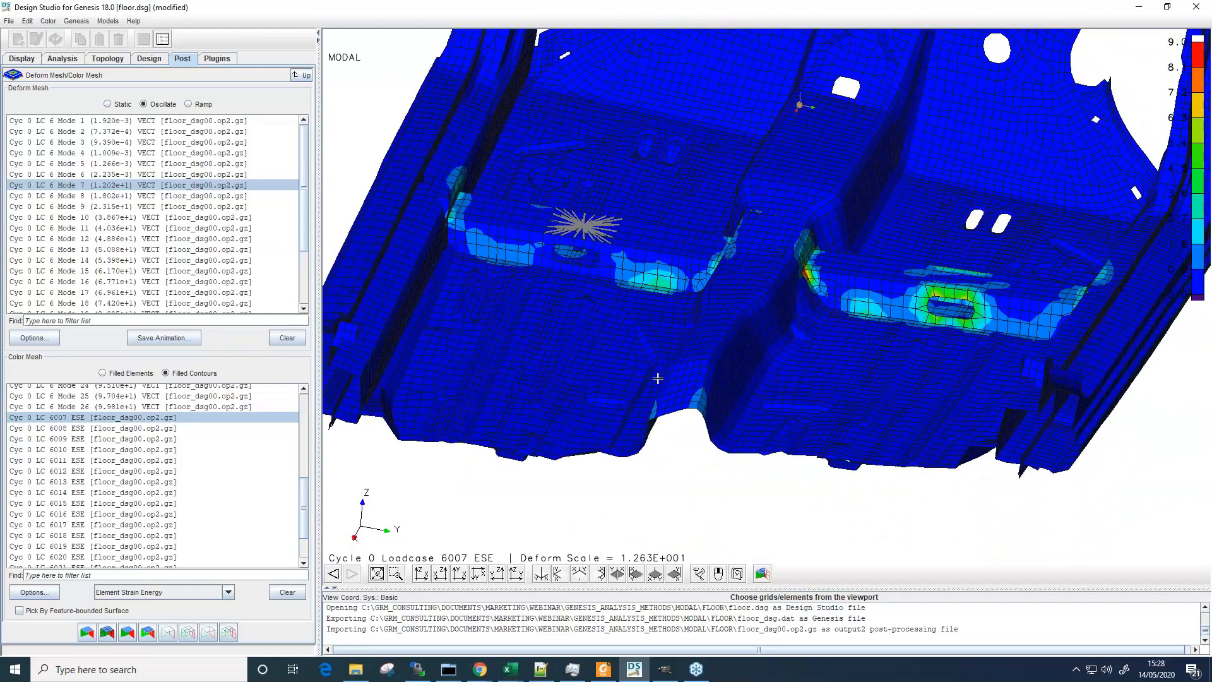
middle_drag(657, 378, 657, 378)
scroll(658, 378, down, 2)
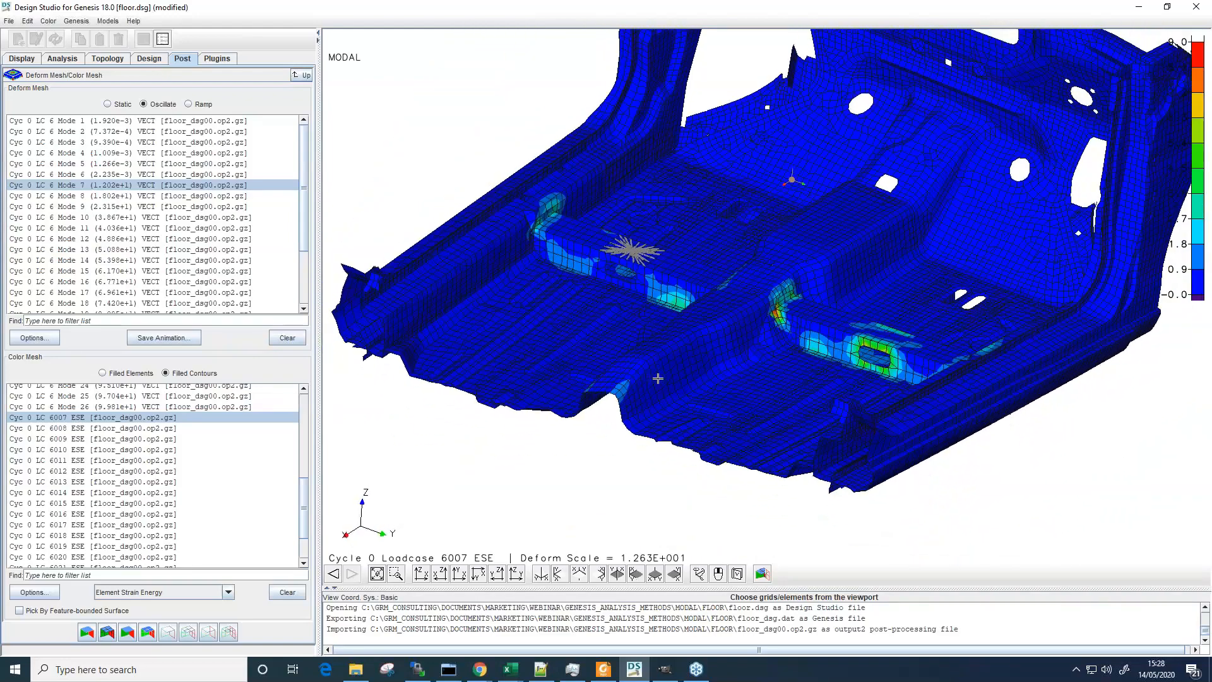
- Switch the mode 7 deformation to static display and leave the deformed and coloured mesh results view
click(108, 103)
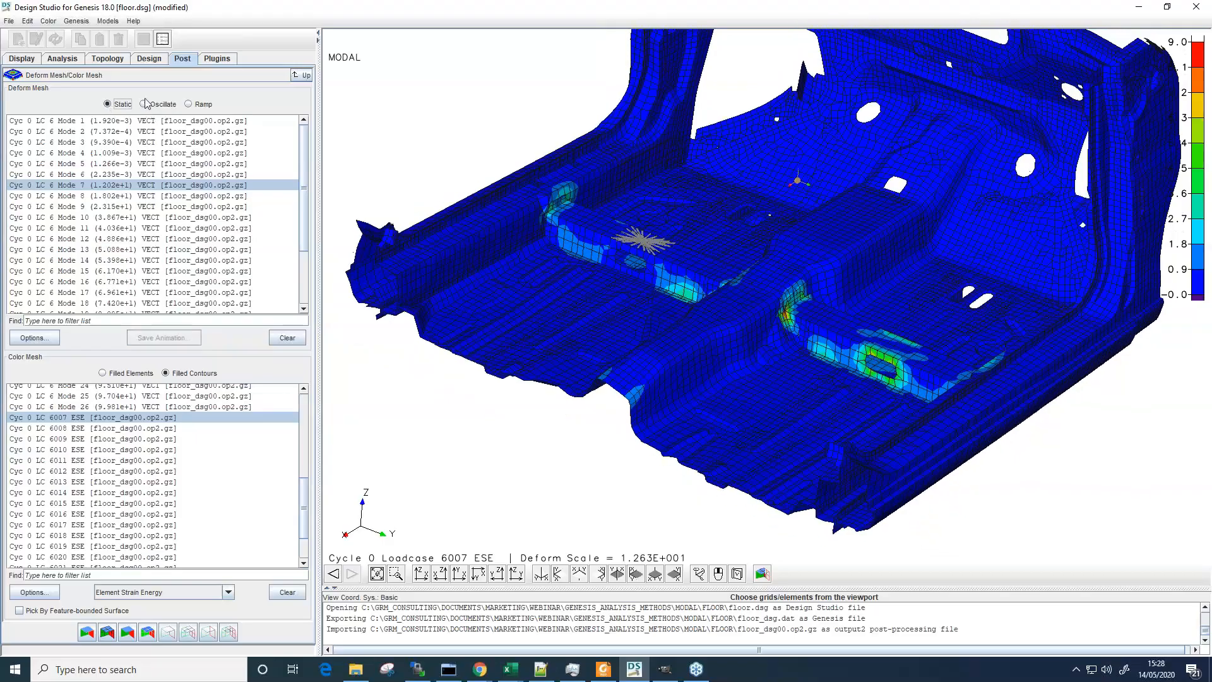
click(298, 75)
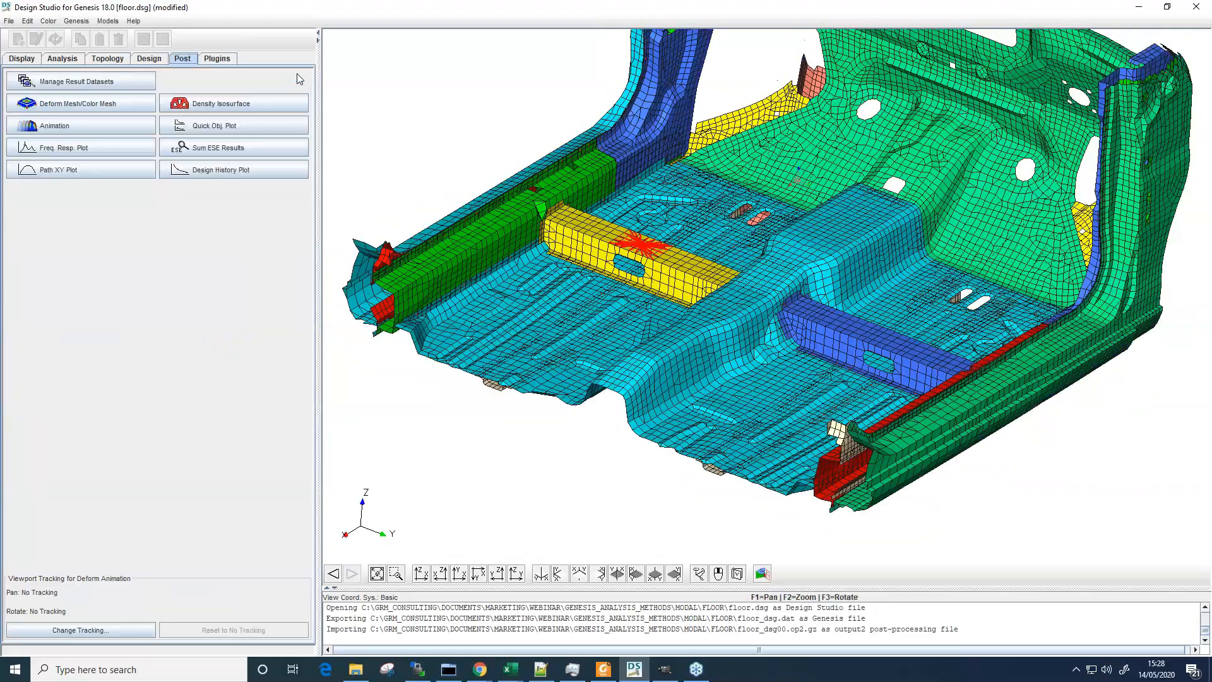
middle_drag(631, 284, 770, 301)
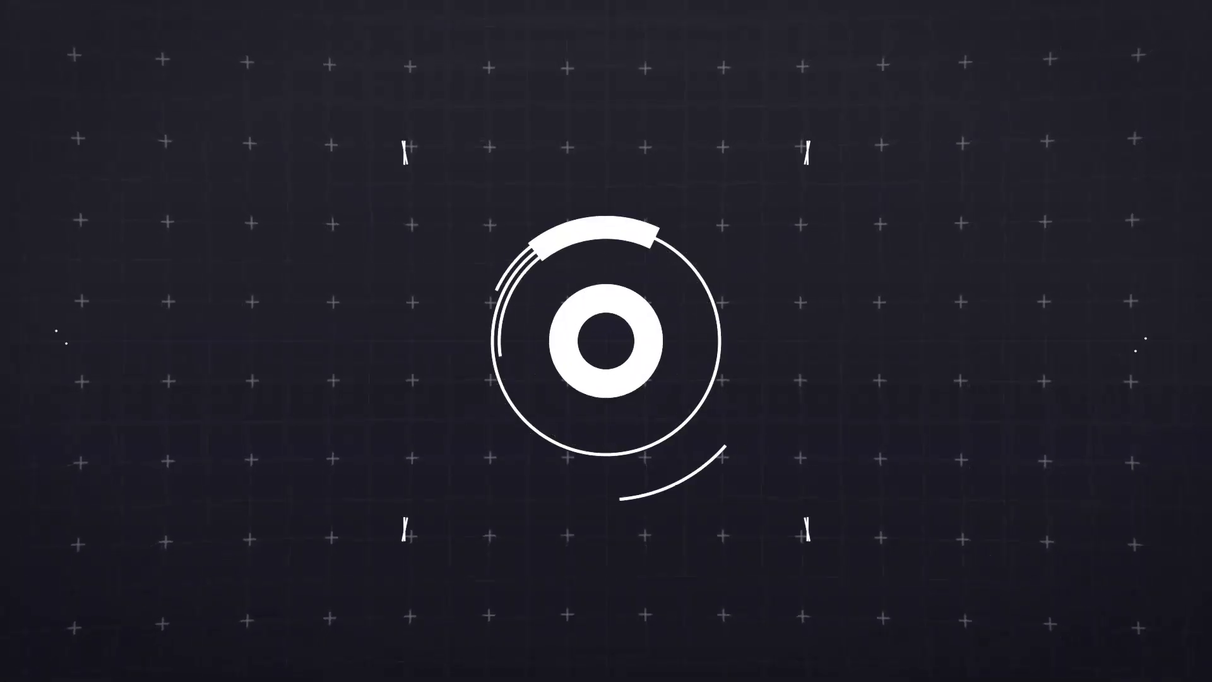